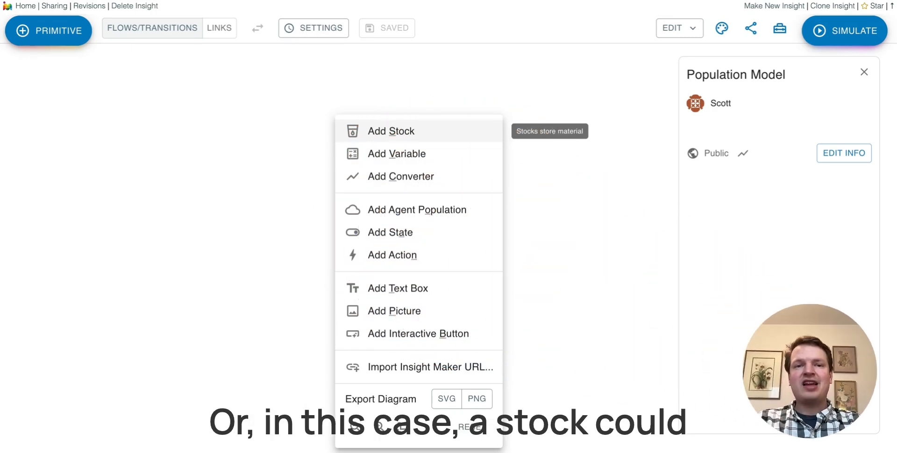
Add a stock named Population and move it slightly lower on the canvas.
{"action": "left_click", "coordinate": [391, 131]}
{"action": "type", "text": "Population"}
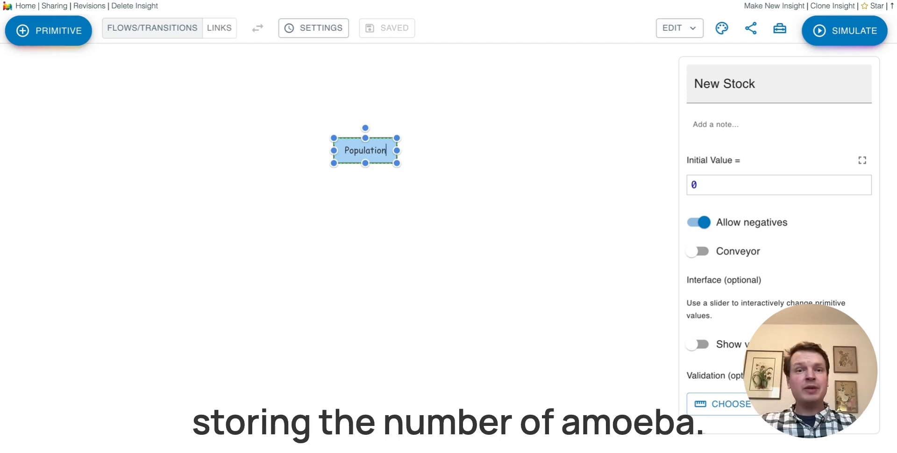
{"action": "left_click", "coordinate": [465, 147]}
{"action": "left_click", "coordinate": [454, 196]}
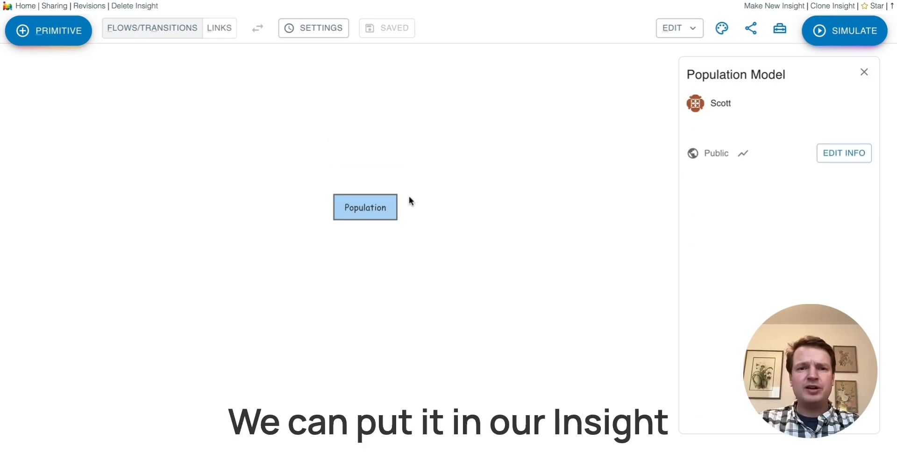
{"action": "mouse_move", "coordinate": [391, 206]}
{"action": "left_mouse_down"}
{"action": "mouse_move", "coordinate": [334, 206]}
{"action": "mouse_move", "coordinate": [416, 206]}
{"action": "mouse_move", "coordinate": [382, 205]}
{"action": "left_mouse_up"}
{"action": "left_click", "coordinate": [445, 209]}
Set the Population stock's initial value to 100 and run the simulation, closing the results after viewing them.
{"action": "left_click", "coordinate": [365, 207]}
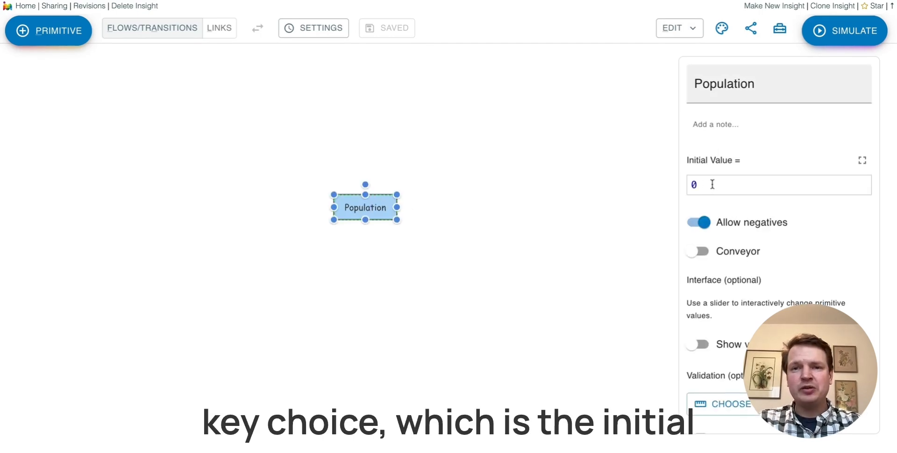
{"action": "left_click_drag", "start_coordinate": [710, 184], "coordinate": [681, 184]}
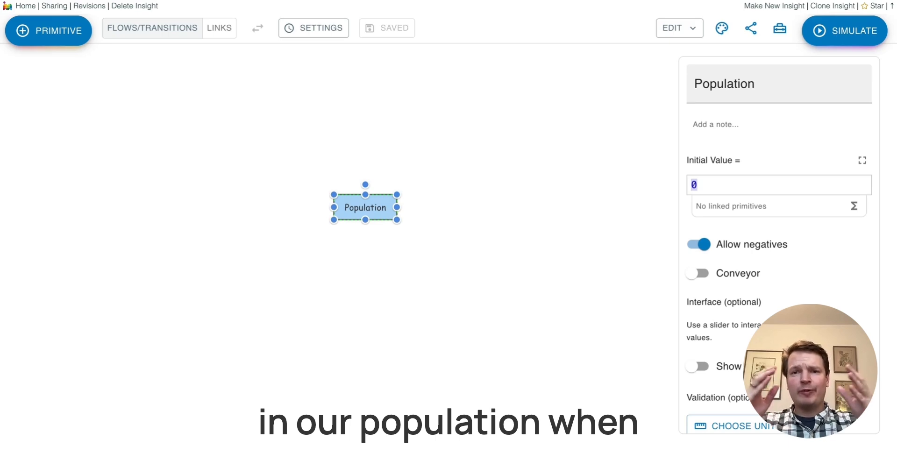
{"action": "type", "text": "100"}
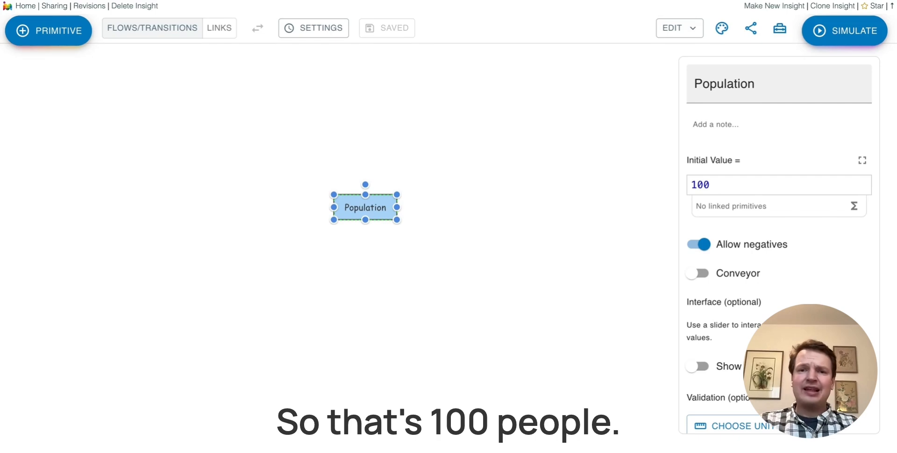
{"action": "left_click", "coordinate": [847, 30]}
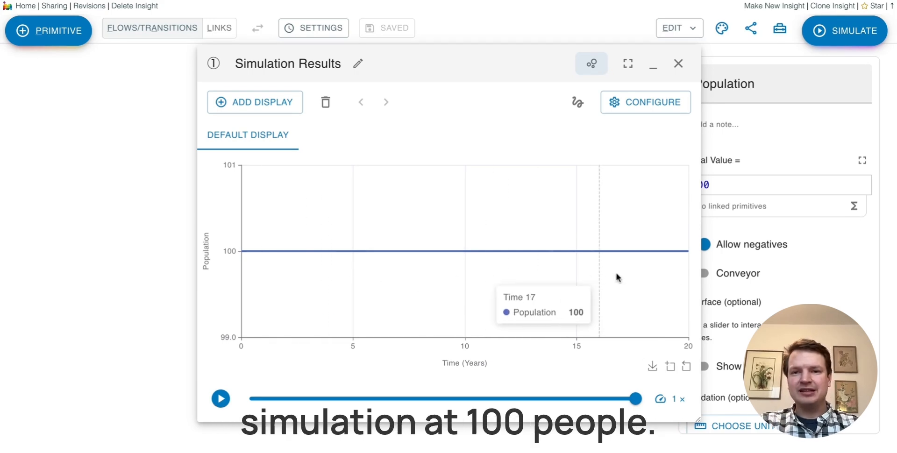
{"action": "left_click", "coordinate": [679, 63]}
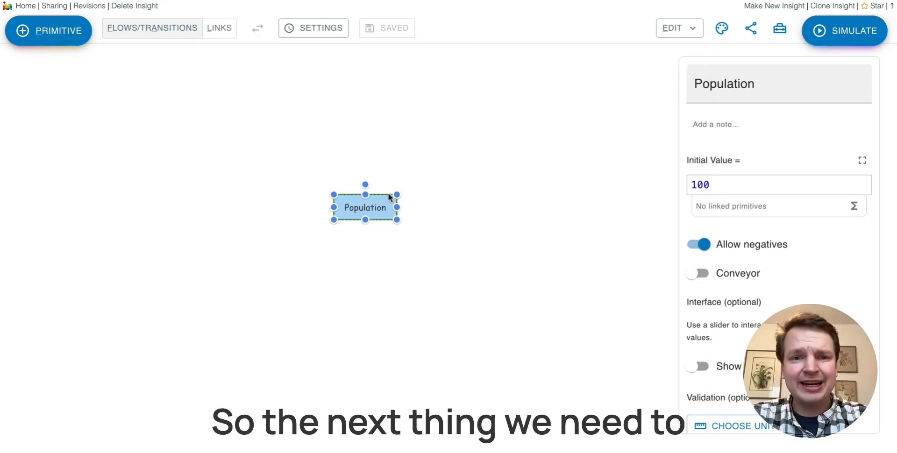
Create an inflow into the Population stock from the empty space above it and name it Births.
{"action": "left_click_drag", "start_coordinate": [365, 207], "coordinate": [366, 89]}
{"action": "left_click", "coordinate": [409, 116]}
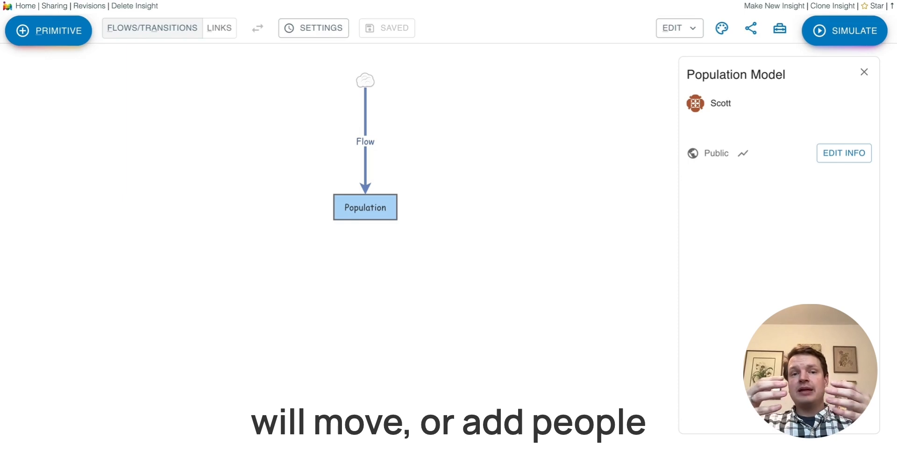
{"action": "left_click", "coordinate": [367, 142]}
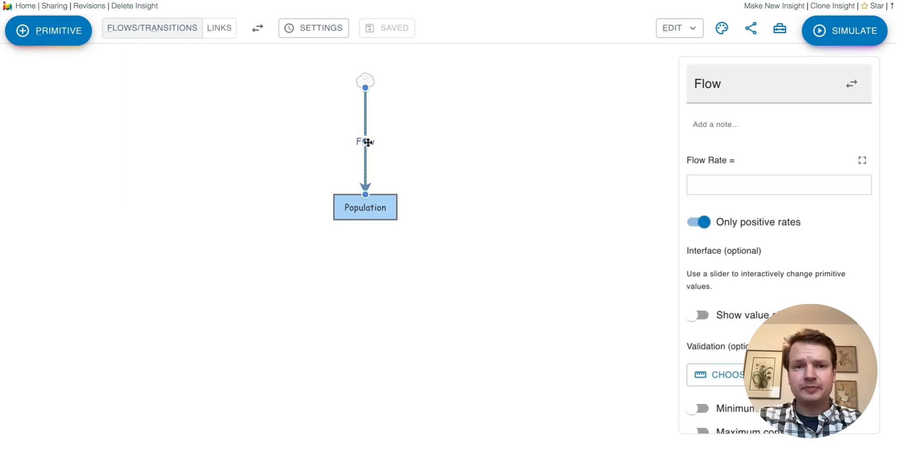
{"action": "left_click", "coordinate": [757, 85]}
{"action": "type", "text": "Births"}
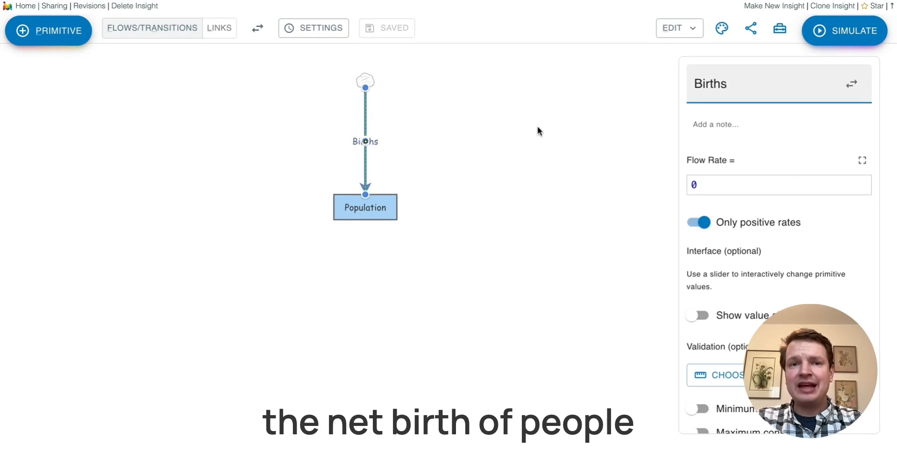
{"action": "left_click", "coordinate": [539, 130]}
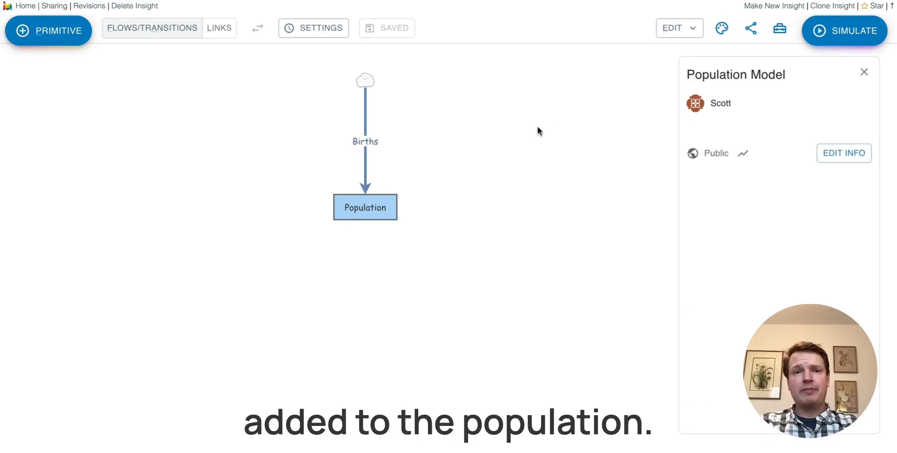
Set the Births flow rate to a constant 10 and simulate the model, closing the results after viewing them.
{"action": "left_click", "coordinate": [365, 161]}
{"action": "left_click", "coordinate": [684, 183]}
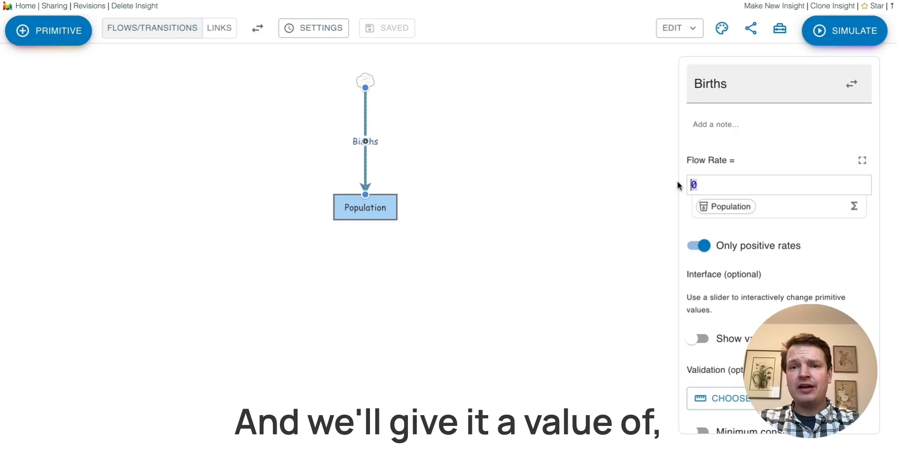
{"action": "type", "text": "10"}
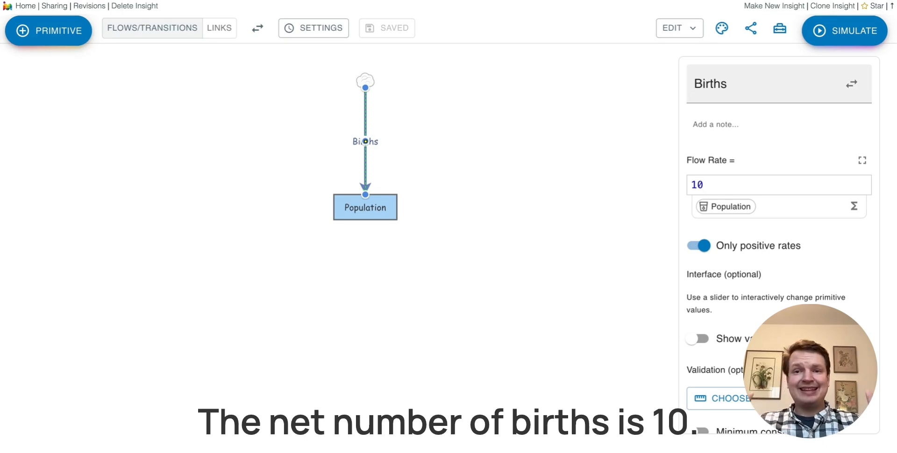
{"action": "left_click", "coordinate": [843, 41]}
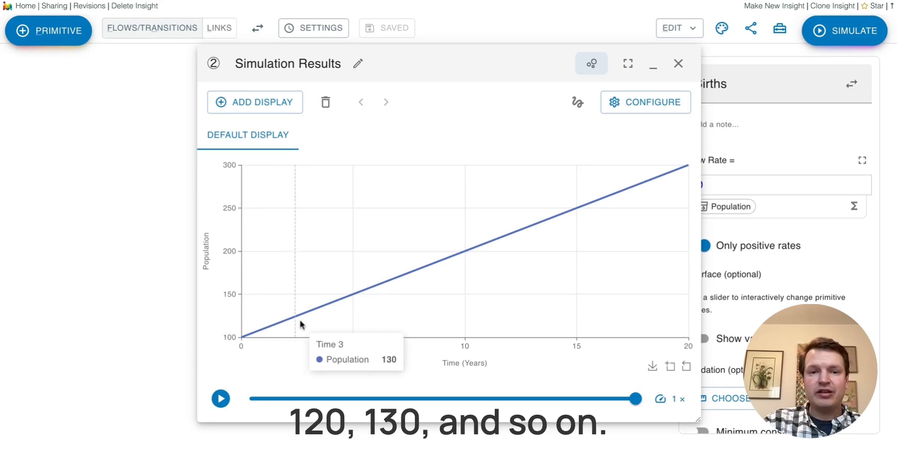
{"action": "left_click", "coordinate": [683, 66]}
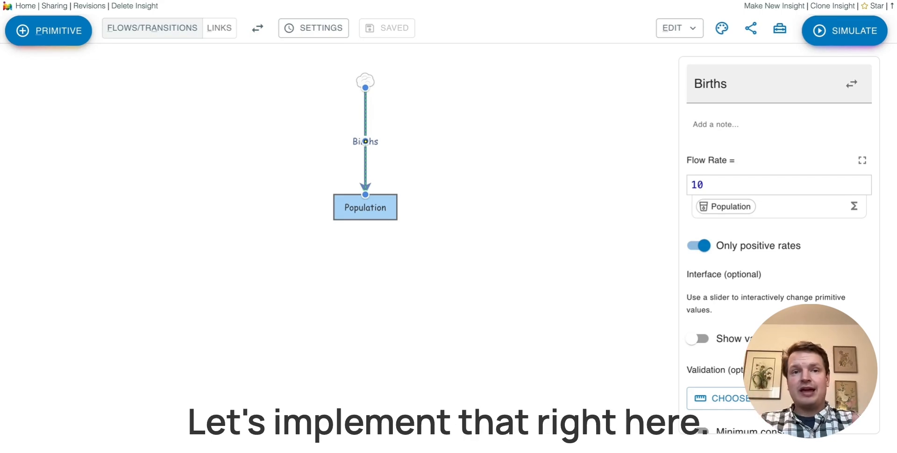
Add a variable named Birth Rate beside the Births flow and set its value to 0.03.
{"action": "right_click", "coordinate": [443, 114]}
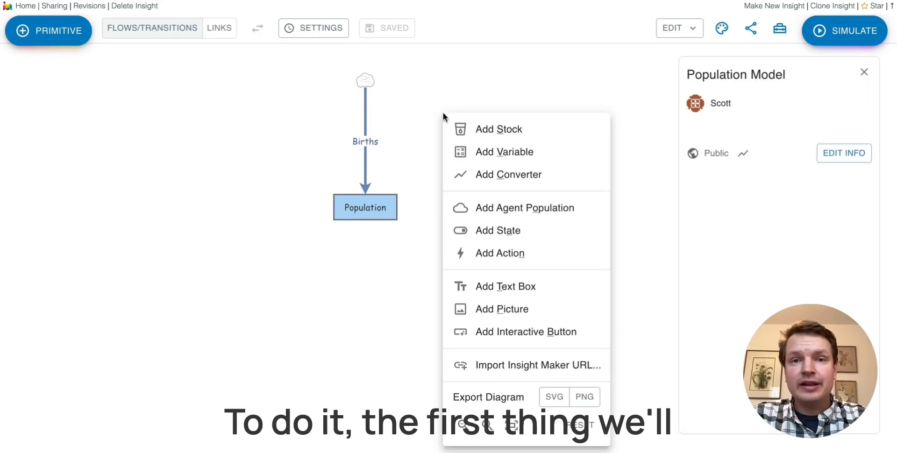
{"action": "left_click", "coordinate": [478, 151]}
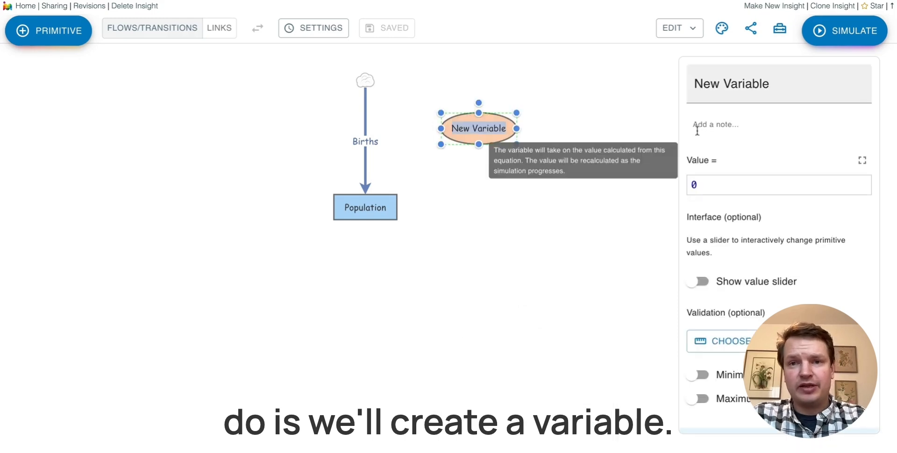
{"action": "type", "text": "Birth Rate"}
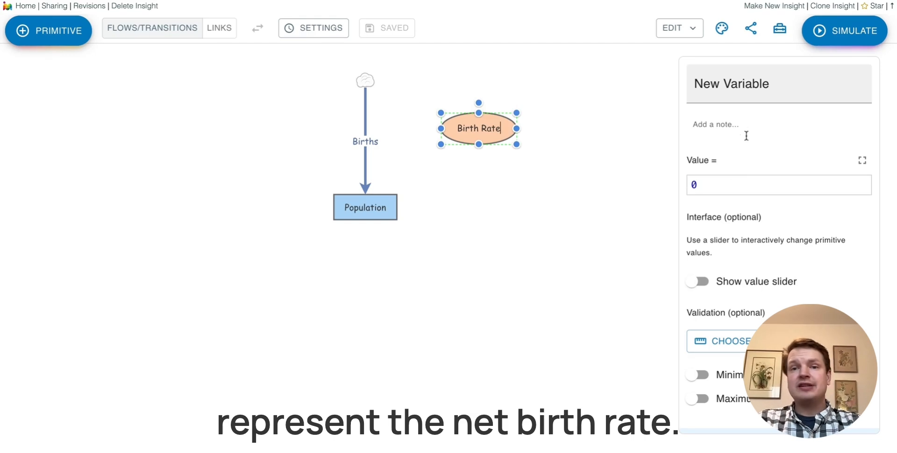
{"action": "left_click", "coordinate": [726, 183]}
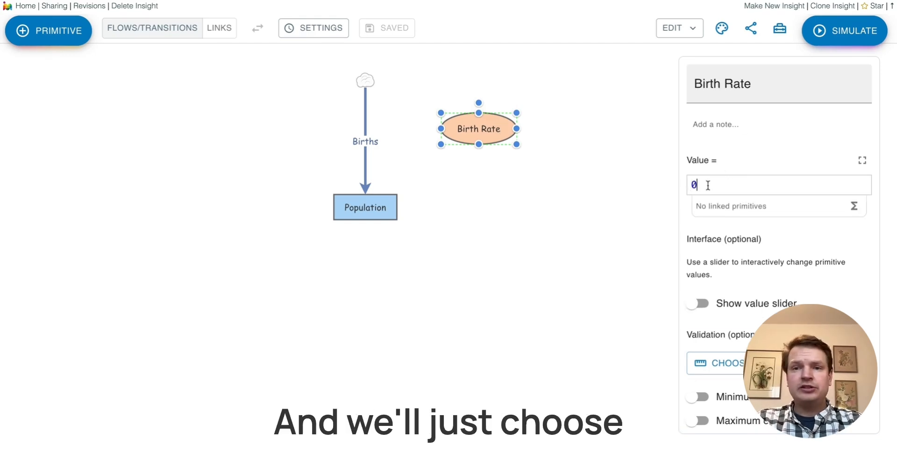
{"action": "type", "text": ".03"}
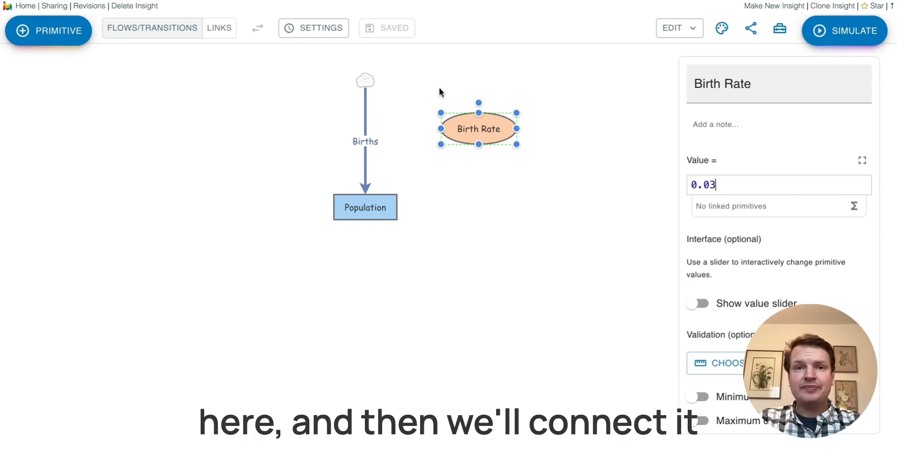
Link the Birth Rate variable to the Births flow.
{"action": "left_click", "coordinate": [472, 149]}
{"action": "left_click", "coordinate": [473, 135]}
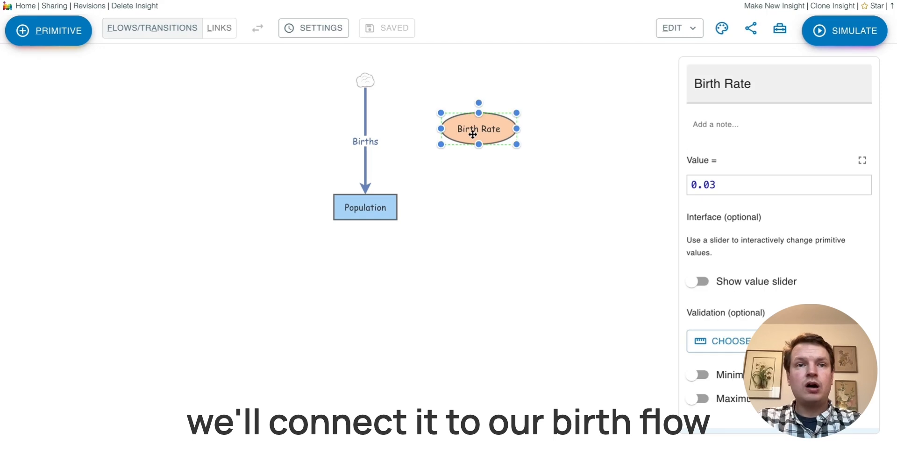
{"action": "left_click_drag", "start_coordinate": [472, 135], "coordinate": [365, 139]}
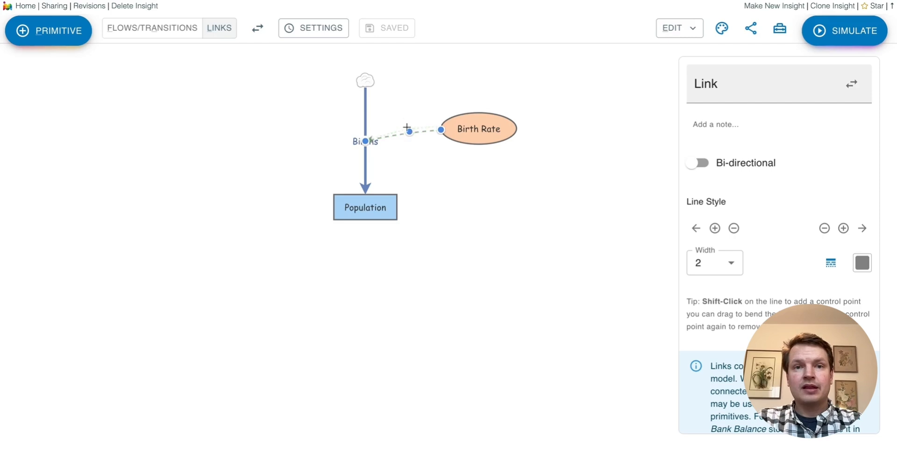
Replace the Births flow rate with the formula [Population] * [Birth Rate].
{"action": "left_click", "coordinate": [366, 136]}
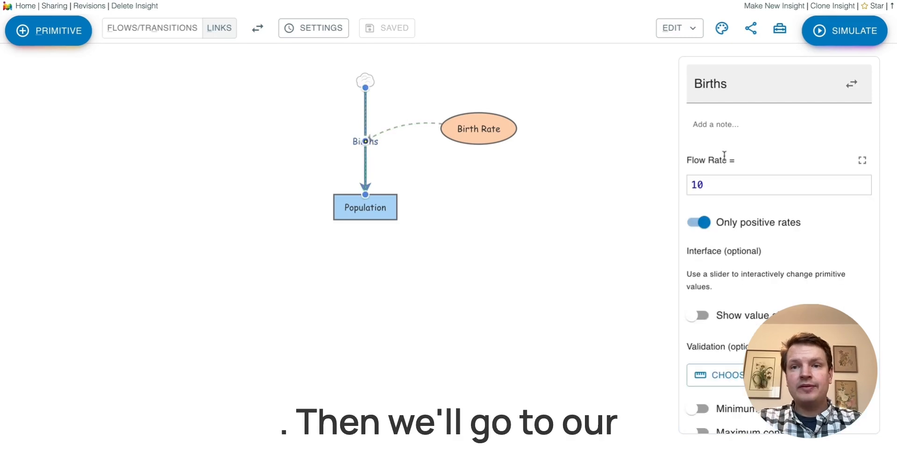
{"action": "left_click", "coordinate": [683, 186]}
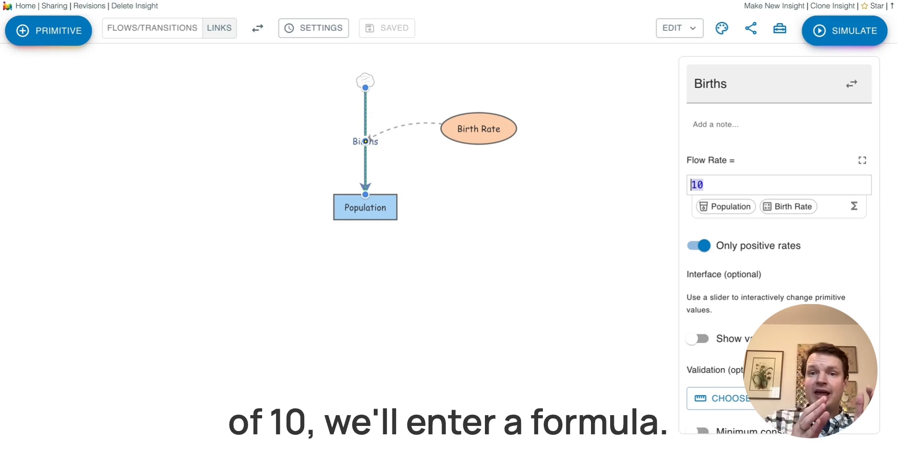
{"action": "key", "text": "BackSpace"}
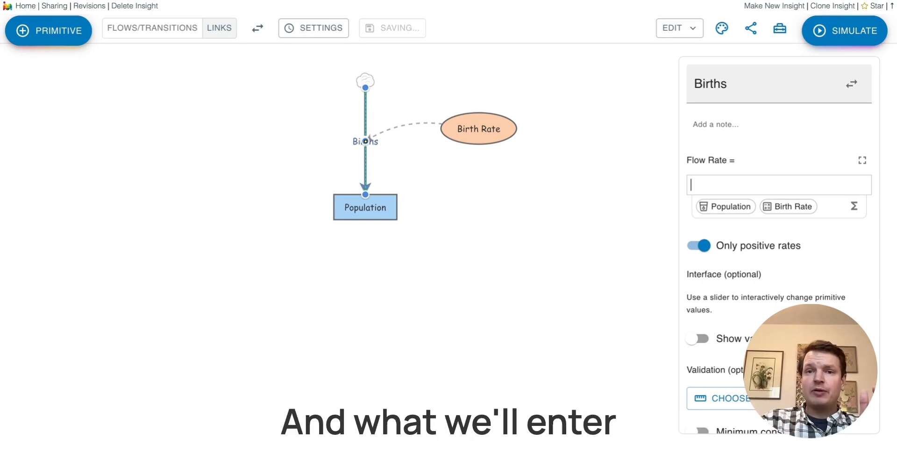
{"action": "left_click", "coordinate": [720, 207]}
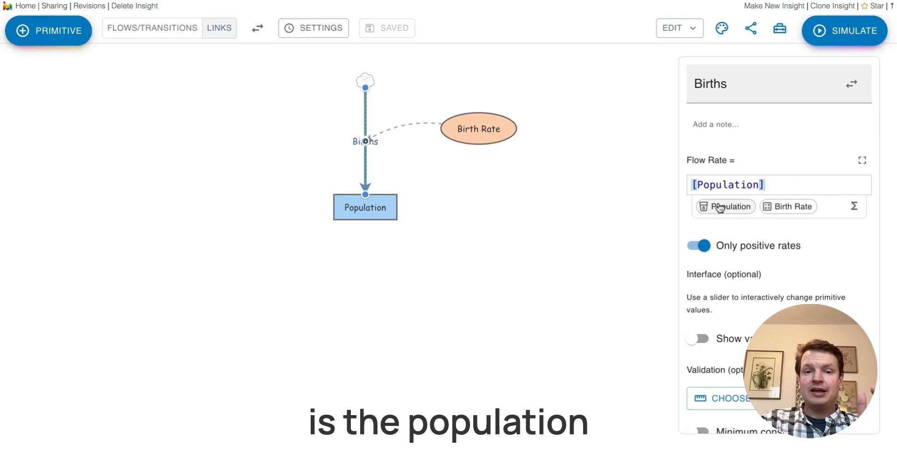
{"action": "type", "text": "*"}
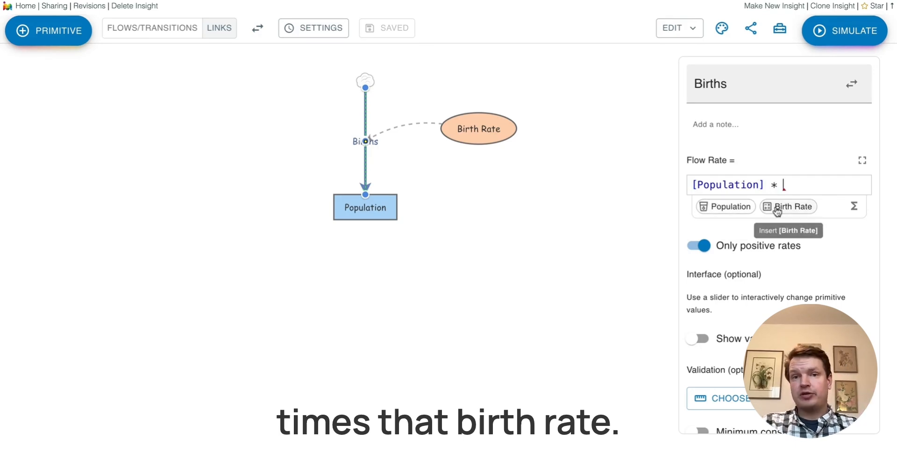
{"action": "left_click", "coordinate": [776, 211]}
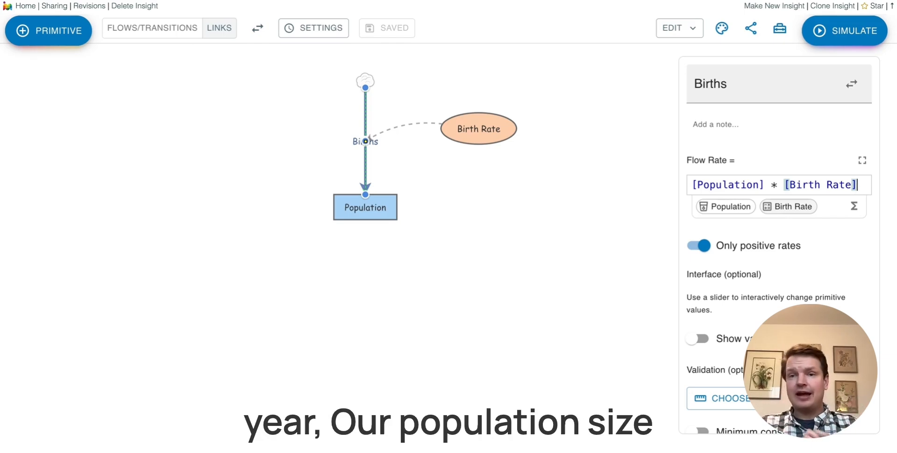
Run the simulation and examine the population values along the curve before closing the results.
{"action": "left_click", "coordinate": [836, 41]}
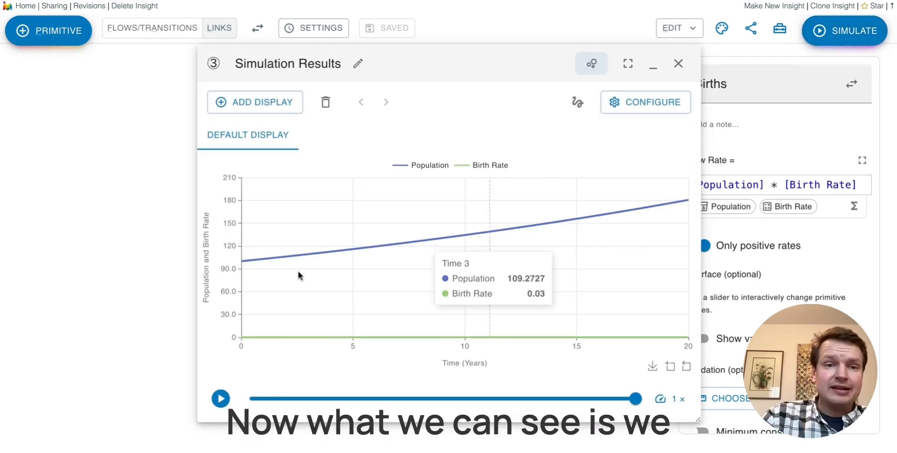
{"action": "mouse_move", "coordinate": [246, 271]}
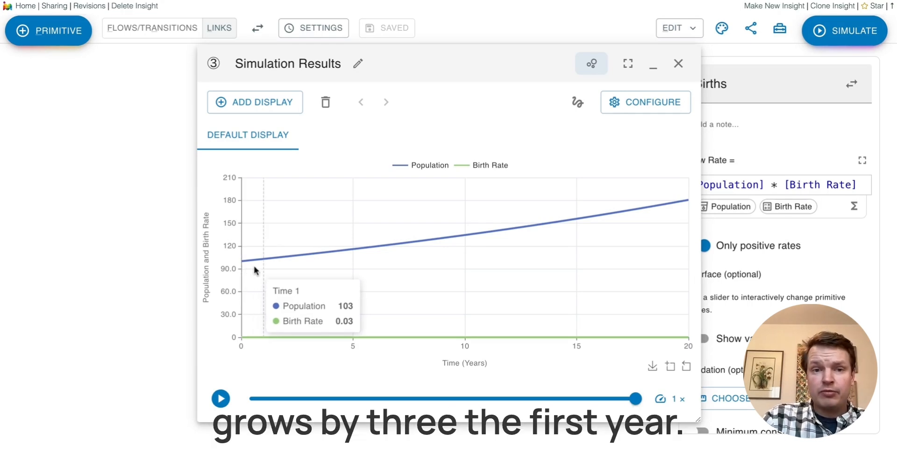
{"action": "mouse_move", "coordinate": [281, 264]}
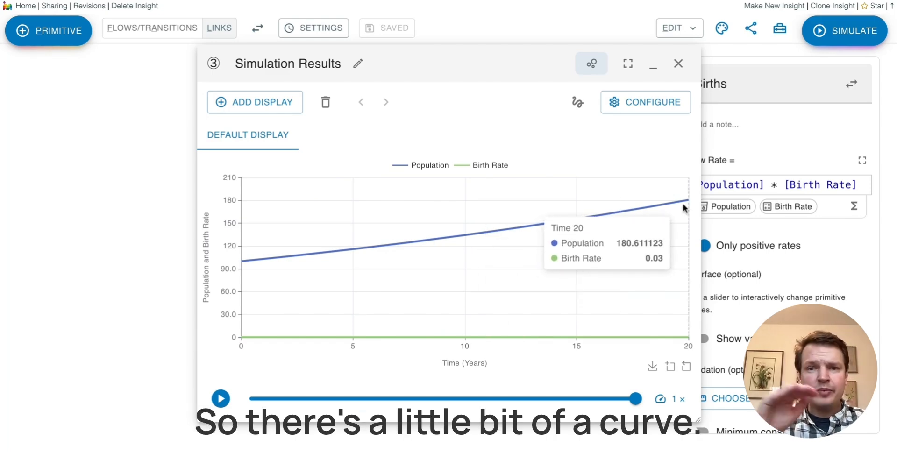
{"action": "left_click", "coordinate": [681, 69]}
Set the simulation length to 100 years and run the simulation to inspect the population curve.
{"action": "left_click", "coordinate": [329, 29]}
{"action": "left_click_drag", "start_coordinate": [292, 162], "coordinate": [276, 161]}
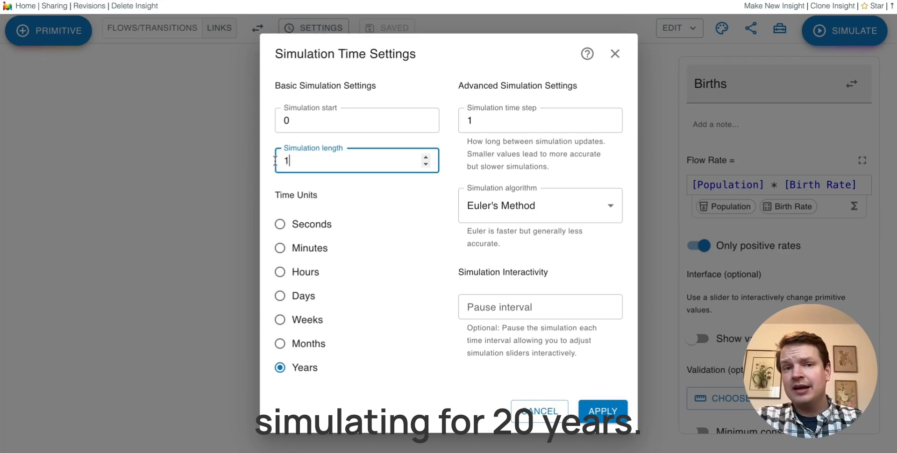
{"action": "type", "text": "100"}
{"action": "left_click", "coordinate": [603, 411]}
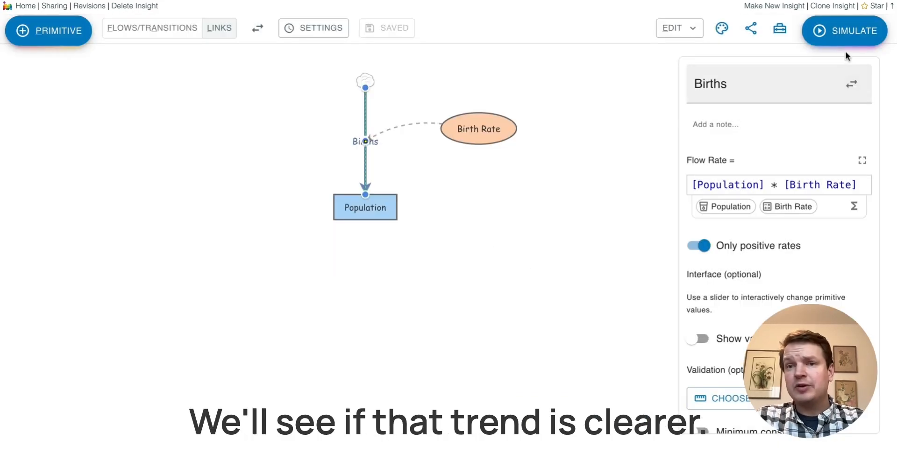
{"action": "left_click", "coordinate": [840, 43]}
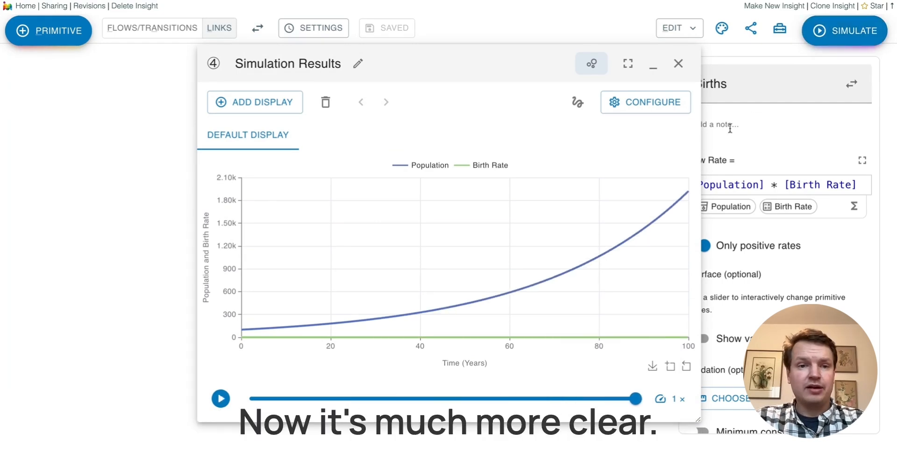
{"action": "mouse_move", "coordinate": [282, 333]}
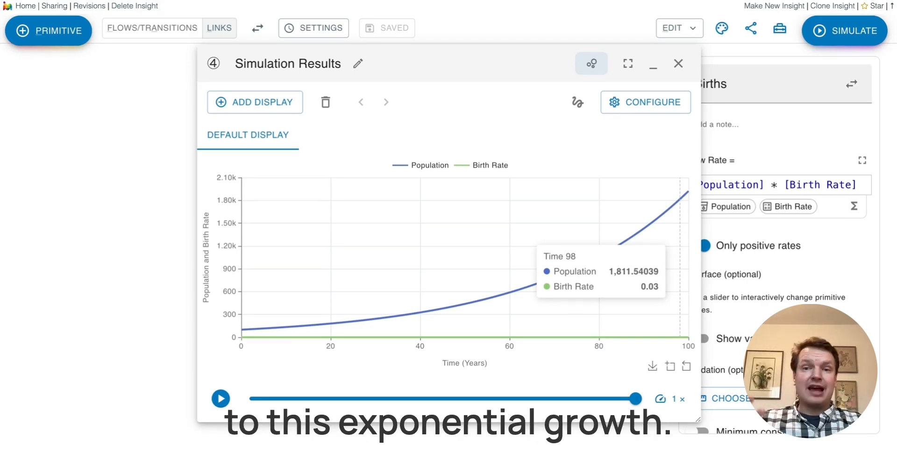
Set the simulation length to 1000 years and run the simulation.
{"action": "left_click", "coordinate": [678, 64]}
{"action": "left_click", "coordinate": [321, 29]}
{"action": "left_click", "coordinate": [366, 167]}
{"action": "type", "text": "000"}
{"action": "left_click", "coordinate": [603, 410]}
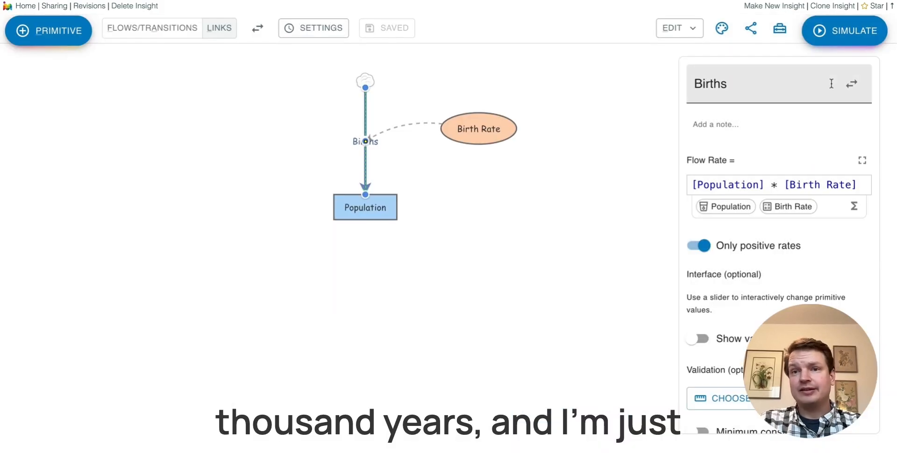
{"action": "left_click", "coordinate": [831, 38]}
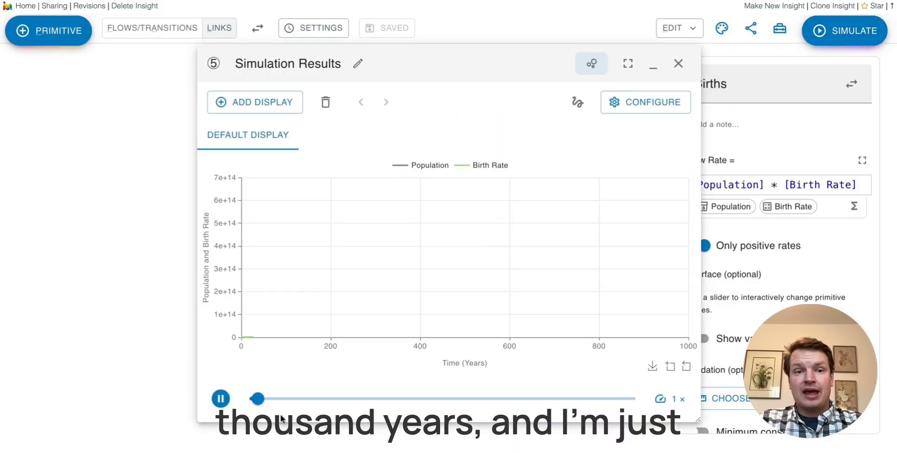
Skip playback to the end of the run, hide the Birth Rate series to examine the Population curve, and close the results.
{"action": "left_click_drag", "start_coordinate": [261, 398], "coordinate": [698, 397]}
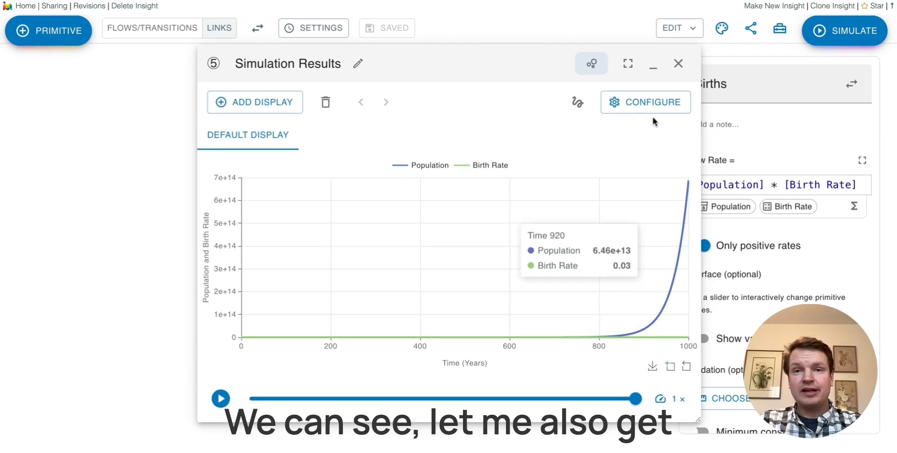
{"action": "left_click", "coordinate": [493, 167]}
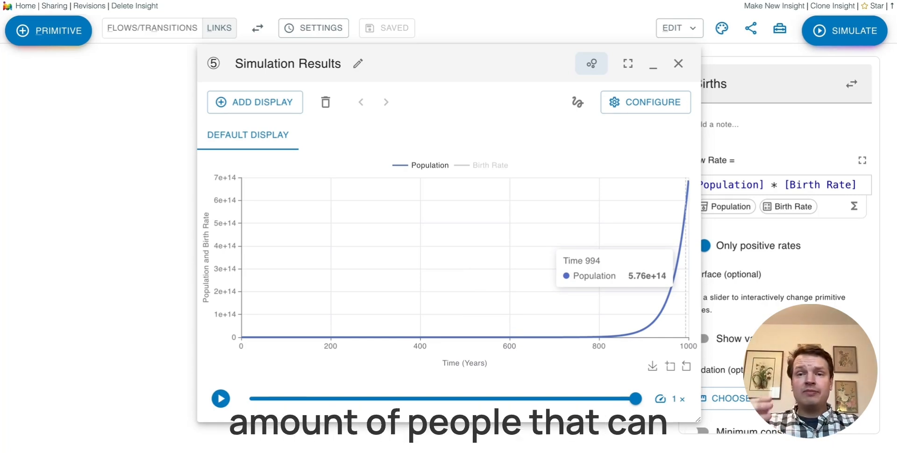
{"action": "left_click", "coordinate": [678, 64]}
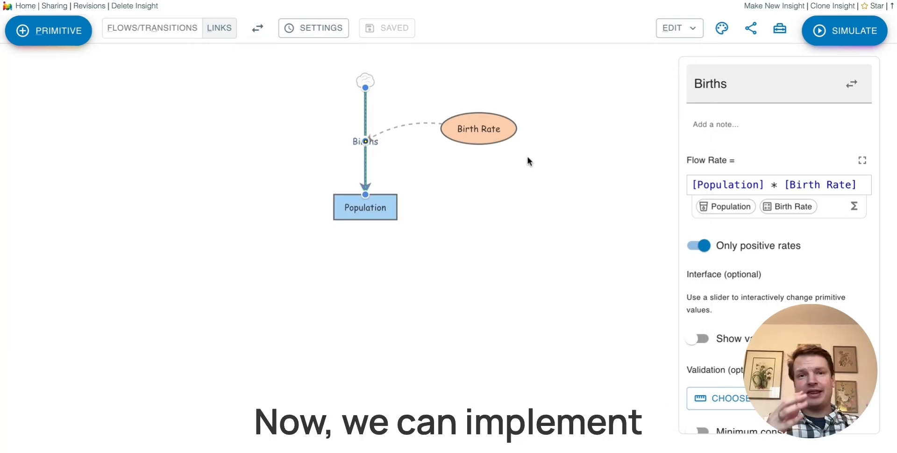
Create a variable named Carry Capacity above and beside Birth Rate and set its value to 10000.
{"action": "right_click", "coordinate": [547, 68]}
{"action": "left_click", "coordinate": [583, 104]}
{"action": "type", "text": "Carry Capacity"}
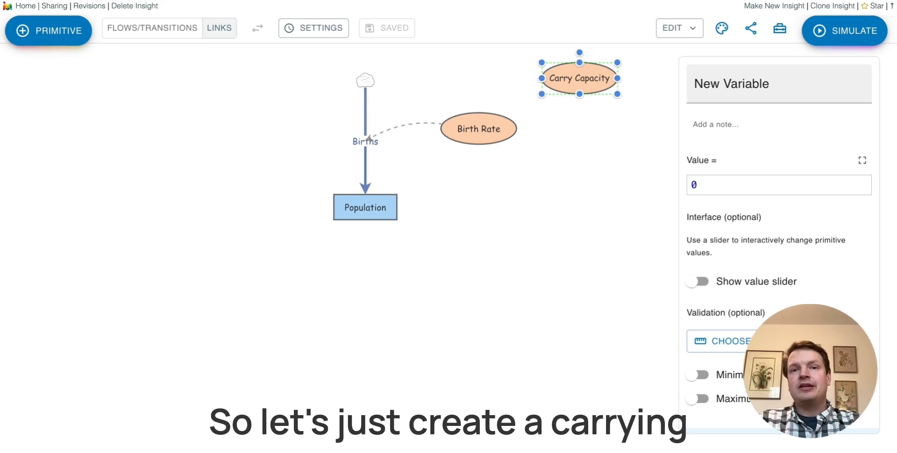
{"action": "left_click", "coordinate": [728, 182]}
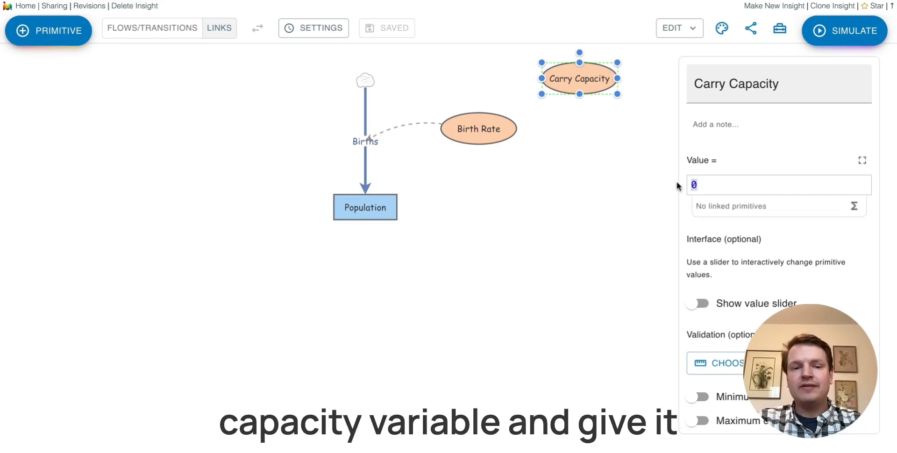
{"action": "type", "text": "10000"}
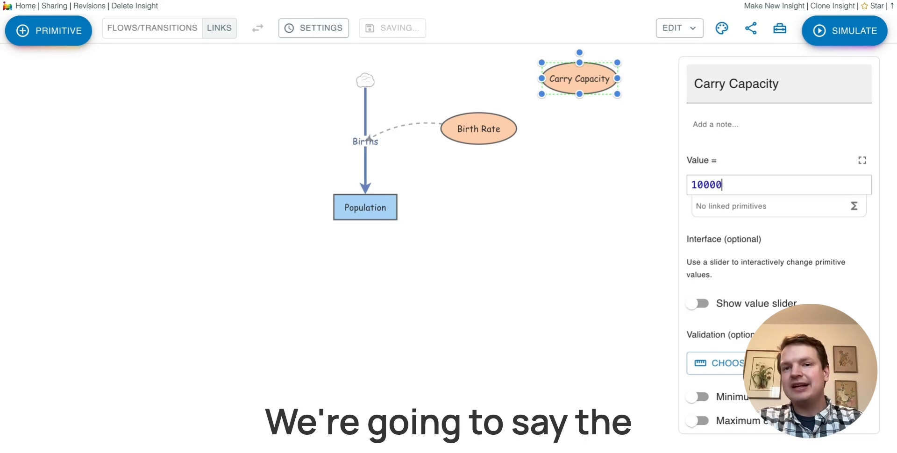
{"action": "key", "text": "Return"}
{"action": "key", "text": "BackSpace"}
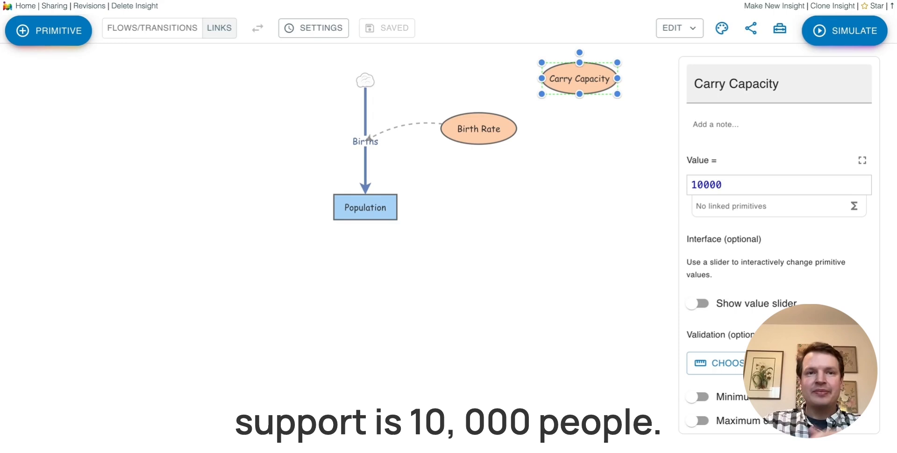
Link both Carry Capacity and Population to Birth Rate, bending the Population link into an outward curve.
{"action": "mouse_move", "coordinate": [579, 79]}
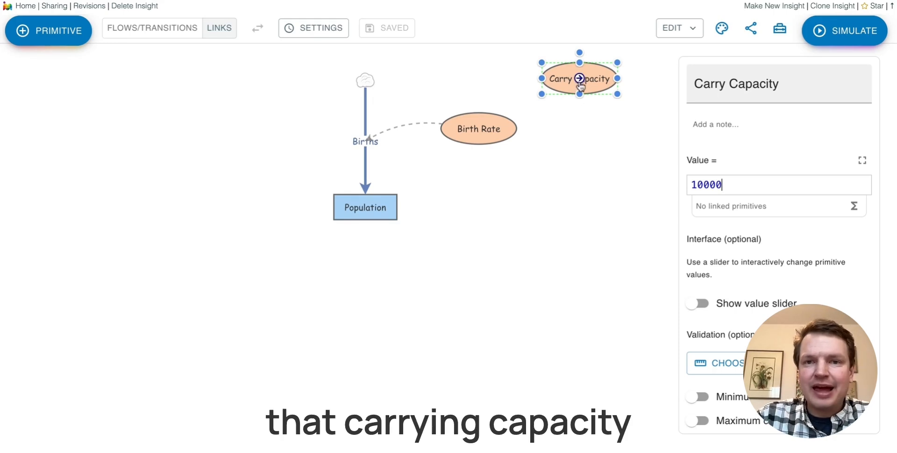
{"action": "left_click_drag", "start_coordinate": [579, 79], "coordinate": [491, 128]}
{"action": "mouse_move", "coordinate": [372, 209]}
{"action": "left_click_drag", "start_coordinate": [369, 208], "coordinate": [478, 131]}
{"action": "left_click", "coordinate": [424, 169], "text": "shift"}
{"action": "left_click_drag", "start_coordinate": [423, 168], "coordinate": [511, 214]}
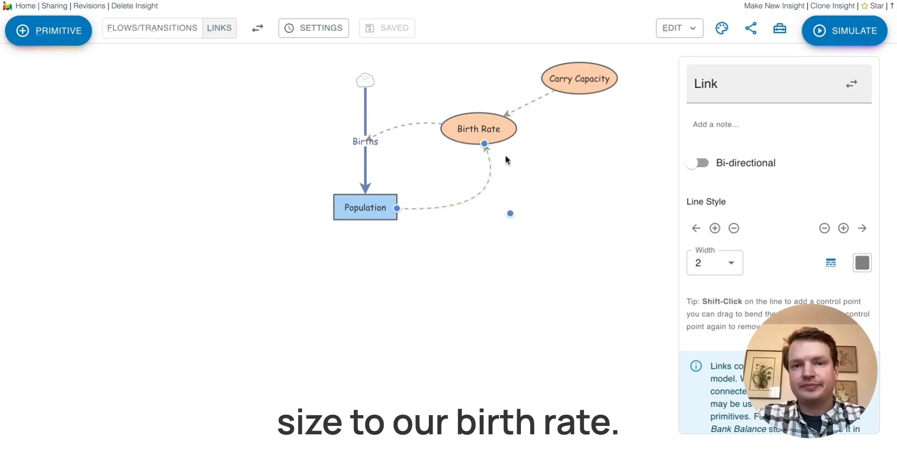
Review the values of the Birth Rate and Carry Capacity variables.
{"action": "left_click", "coordinate": [478, 127]}
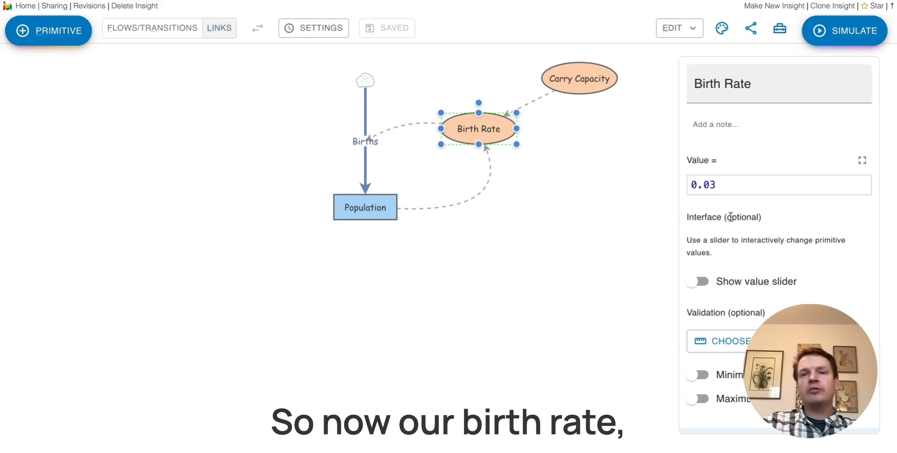
{"action": "left_click", "coordinate": [732, 184]}
{"action": "key", "text": "ctrl+a"}
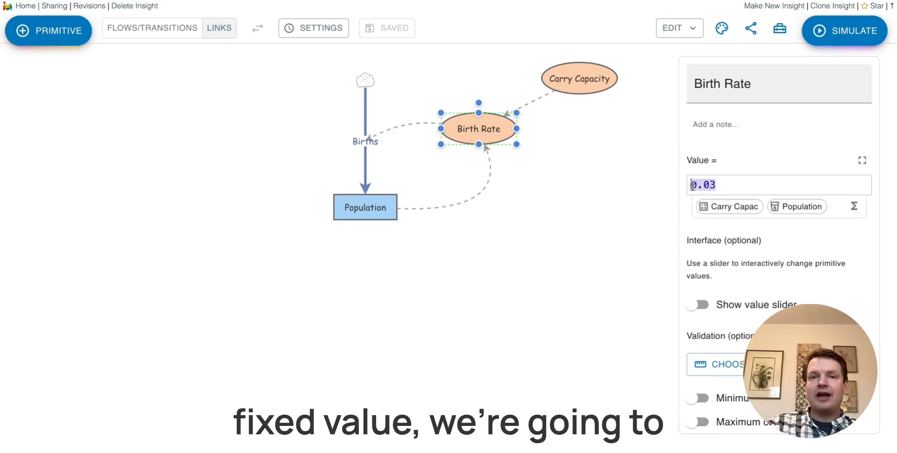
{"action": "left_click", "coordinate": [734, 184]}
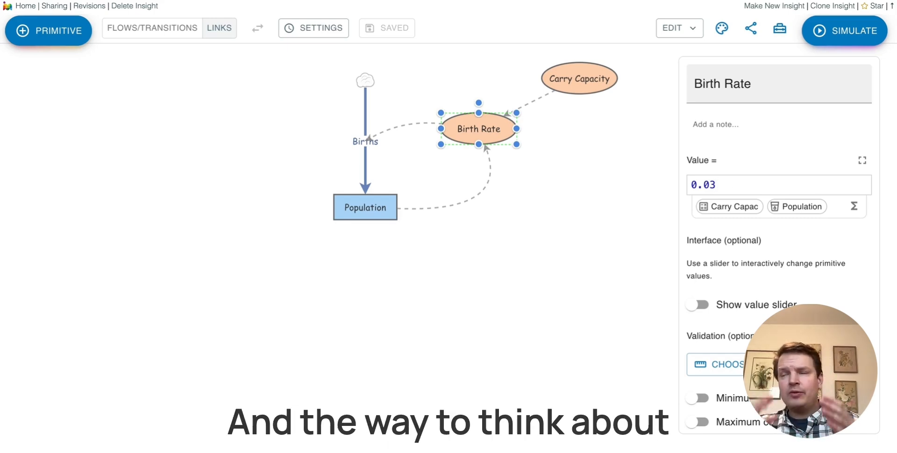
{"action": "left_click", "coordinate": [589, 81]}
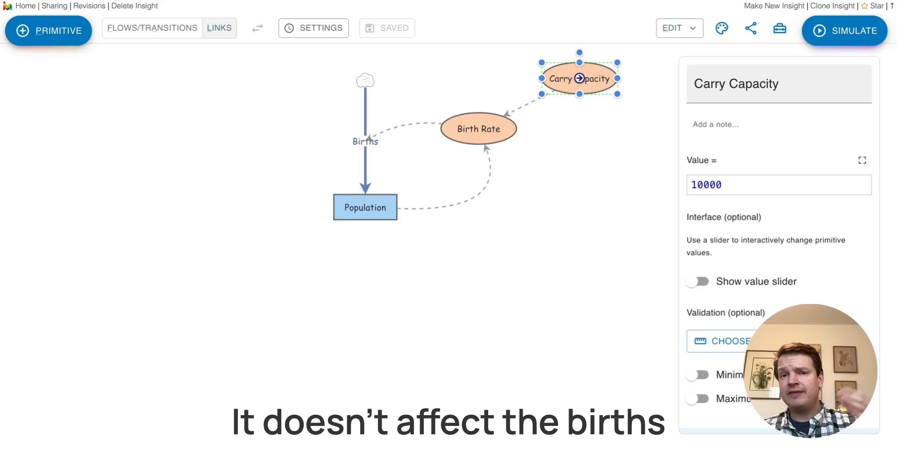
{"action": "left_click", "coordinate": [463, 125]}
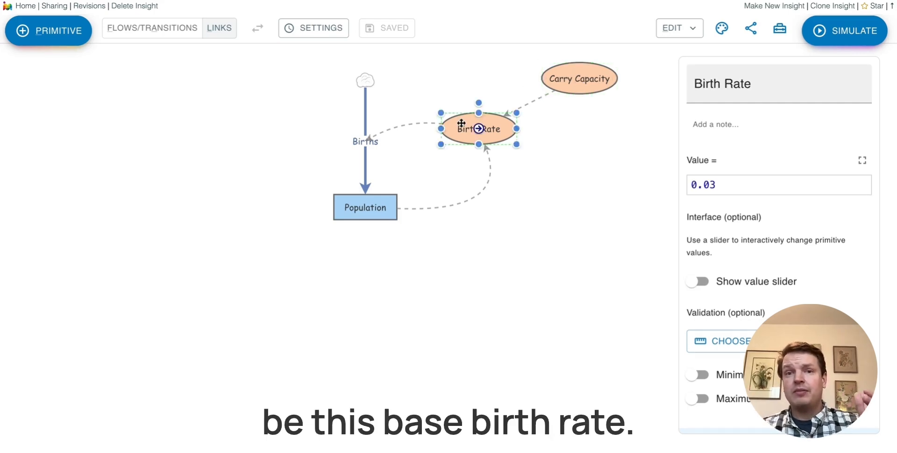
{"action": "left_click", "coordinate": [558, 88]}
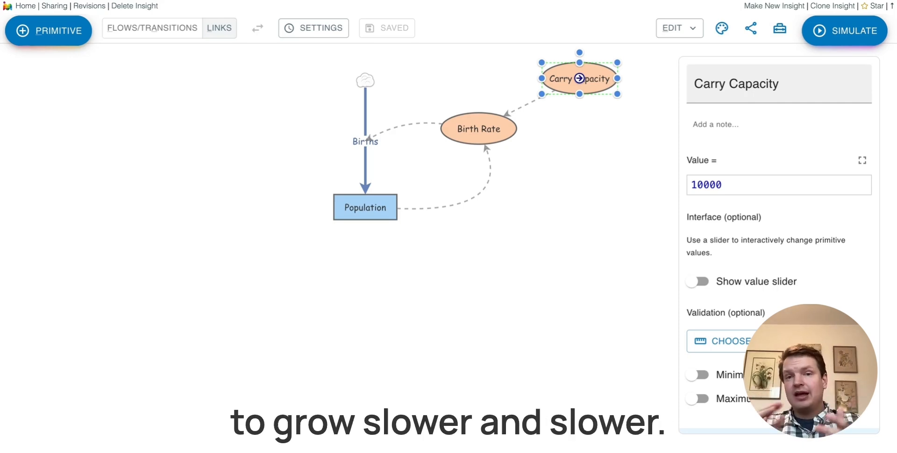
{"action": "left_click", "coordinate": [729, 180]}
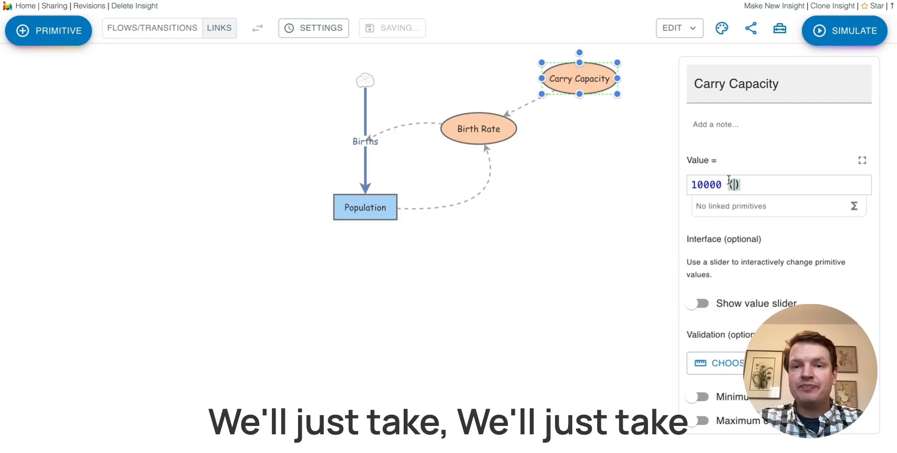
{"action": "type", "text": "*"}
{"action": "key", "text": "BackSpace"}
{"action": "key", "text": "BackSpace"}
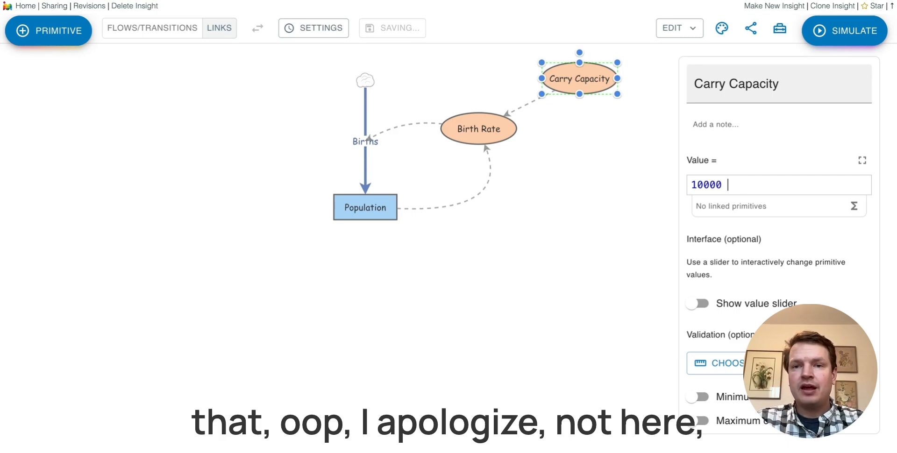
Extend the Birth Rate value to the formula 0.03 * ([Carry Capacity] - [Population]).
{"action": "left_click", "coordinate": [482, 125]}
{"action": "left_click", "coordinate": [736, 183]}
{"action": "type", "text": "* "}
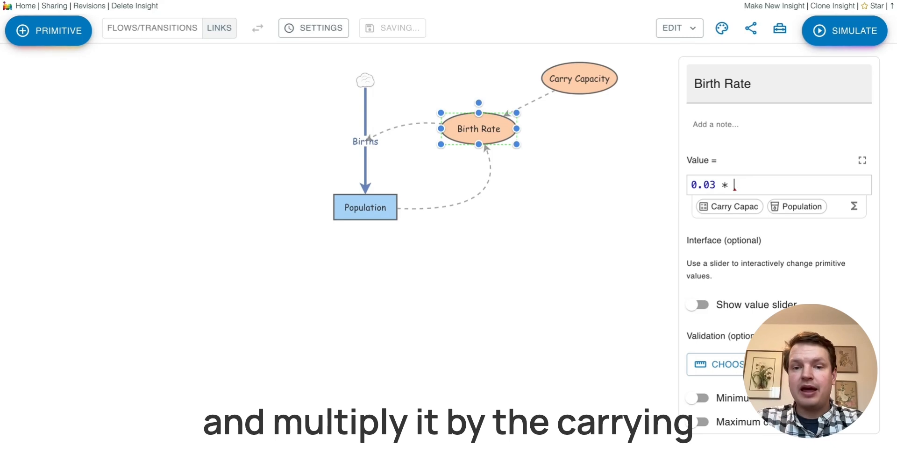
{"action": "type", "text": "("}
{"action": "left_click", "coordinate": [730, 206]}
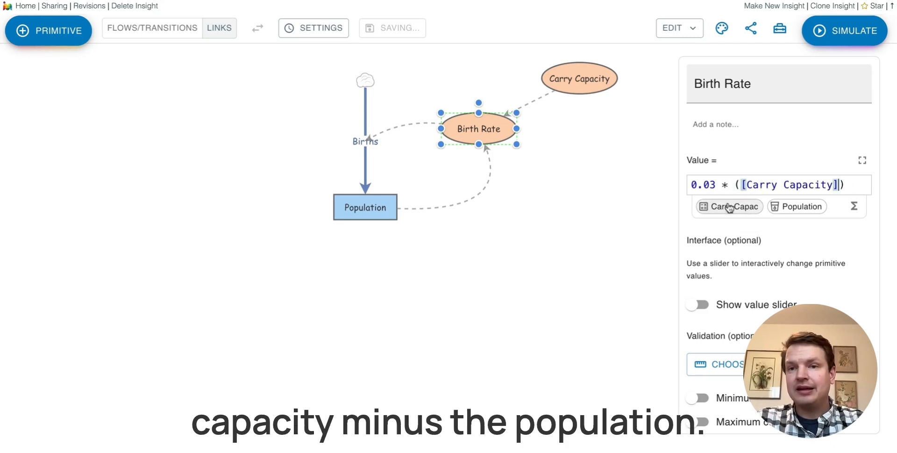
{"action": "type", "text": "="}
{"action": "left_click", "coordinate": [796, 207]}
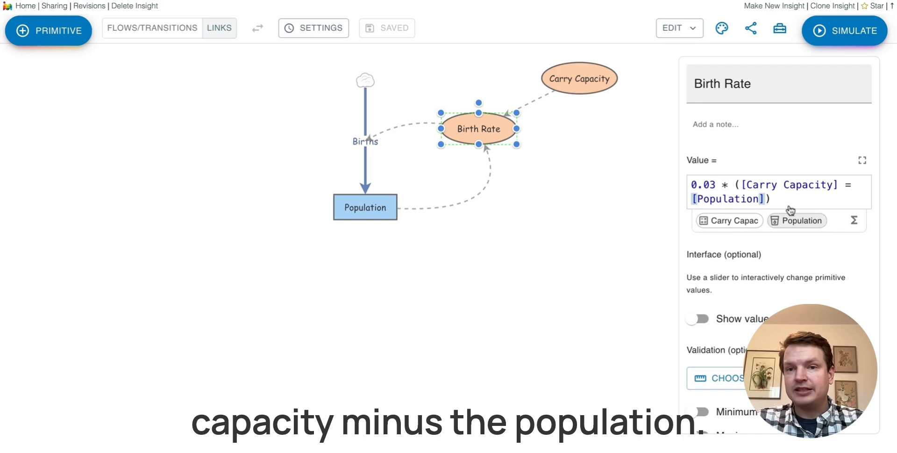
{"action": "left_click", "coordinate": [850, 184]}
{"action": "key", "text": "BackSpace"}
{"action": "type", "text": "-"}
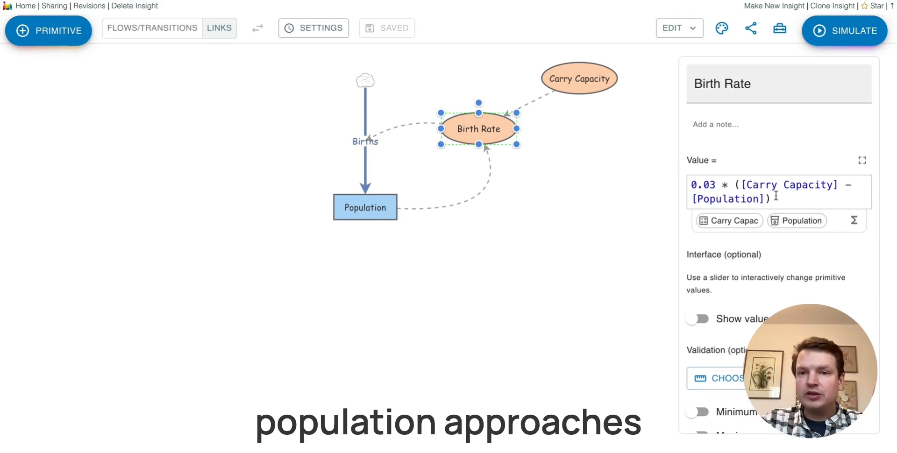
Divide the capacity-minus-population term in the Birth Rate formula by [Carry Capacity] to normalize it.
{"action": "left_click_drag", "start_coordinate": [765, 199], "coordinate": [742, 185]}
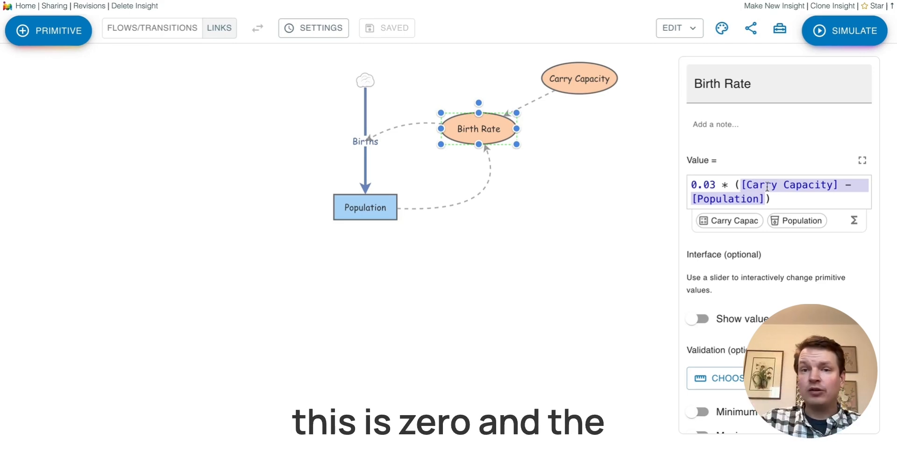
{"action": "left_click_drag", "start_coordinate": [771, 199], "coordinate": [728, 199]}
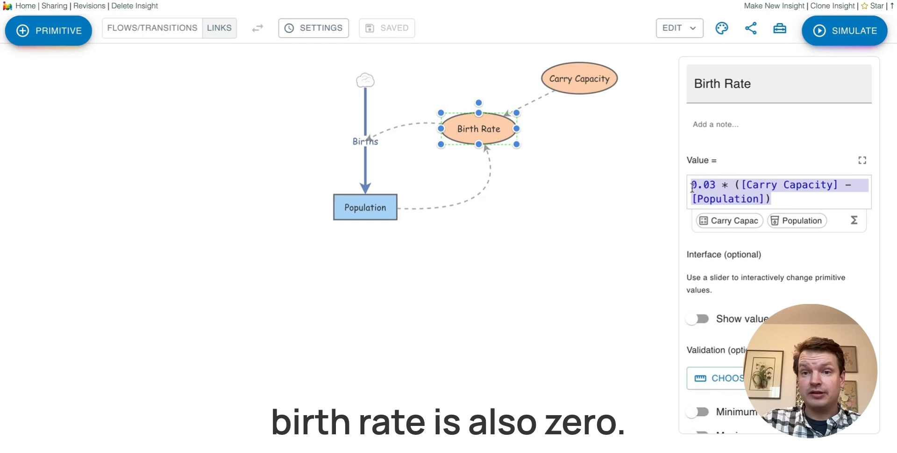
{"action": "left_click", "coordinate": [793, 198]}
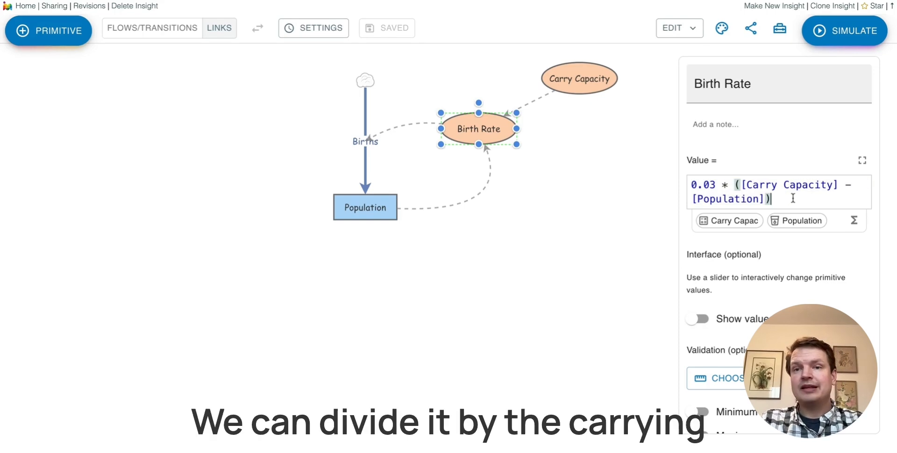
{"action": "left_click", "coordinate": [757, 223]}
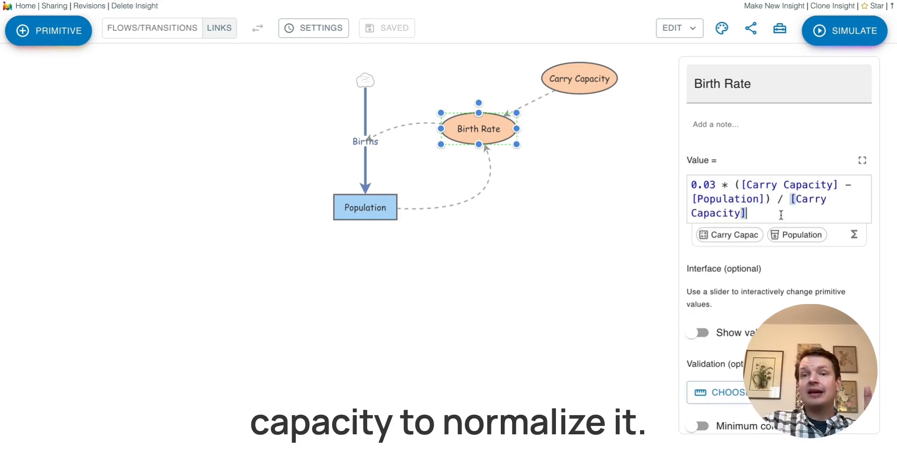
Review the normalized capacity term and the base rate in the Birth Rate formula.
{"action": "left_click_drag", "start_coordinate": [765, 200], "coordinate": [755, 217]}
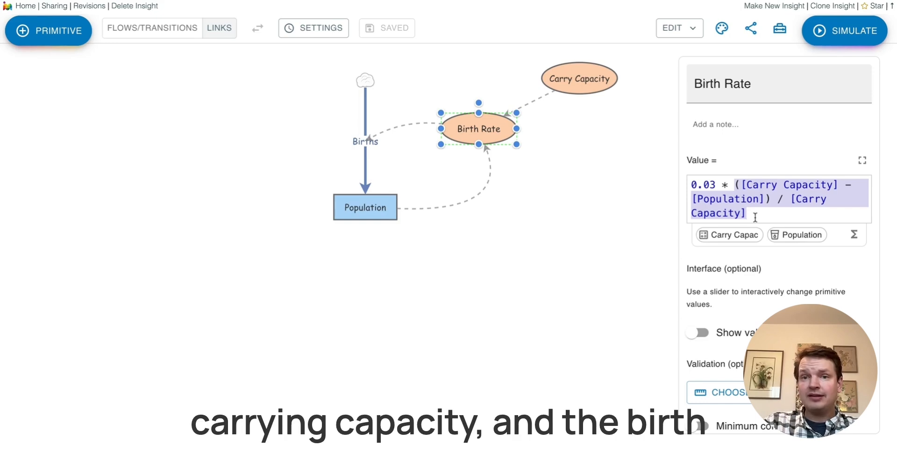
{"action": "left_click", "coordinate": [719, 183]}
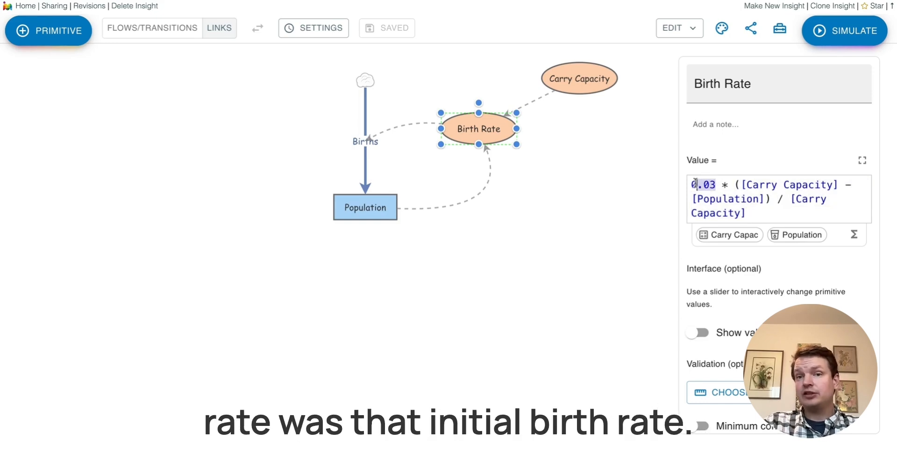
{"action": "left_click", "coordinate": [739, 197]}
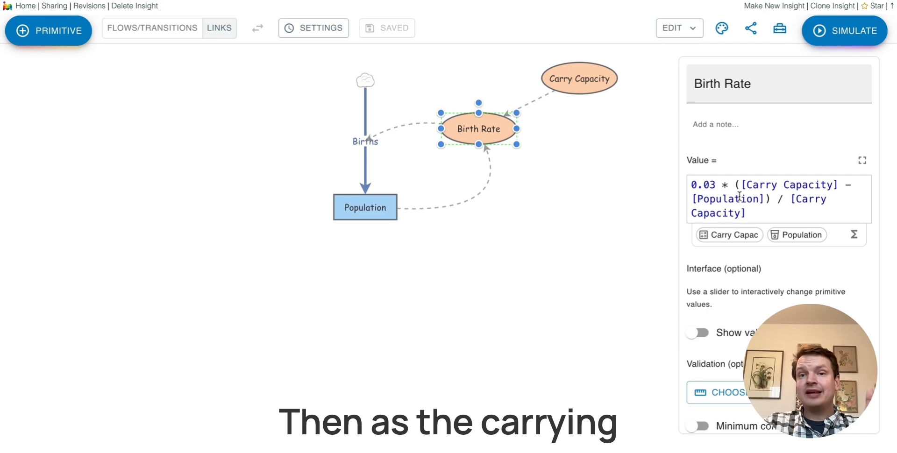
{"action": "left_click_drag", "start_coordinate": [764, 199], "coordinate": [698, 186]}
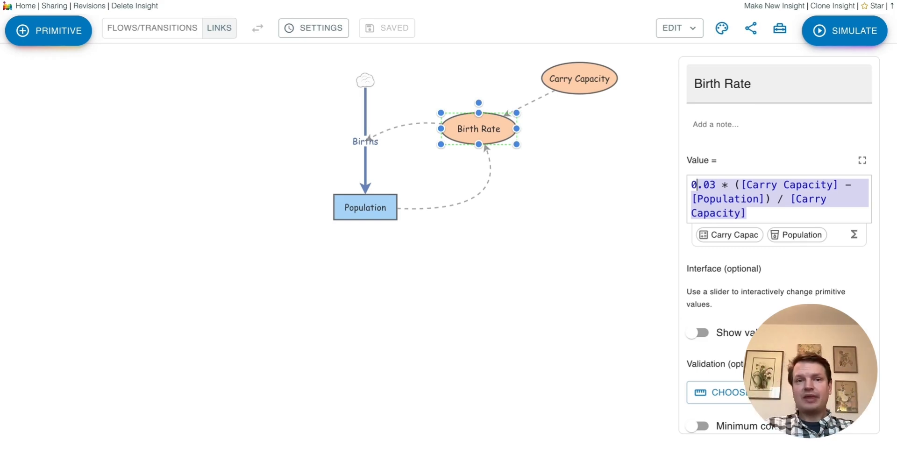
Set the simulation length to 100 years and run the updated model to examine Population against Carry Capacity.
{"action": "left_click", "coordinate": [825, 31]}
{"action": "left_click", "coordinate": [679, 63]}
{"action": "left_click", "coordinate": [317, 30]}
{"action": "left_click", "coordinate": [324, 162]}
{"action": "key", "text": "BackSpace"}
{"action": "left_click", "coordinate": [602, 411]}
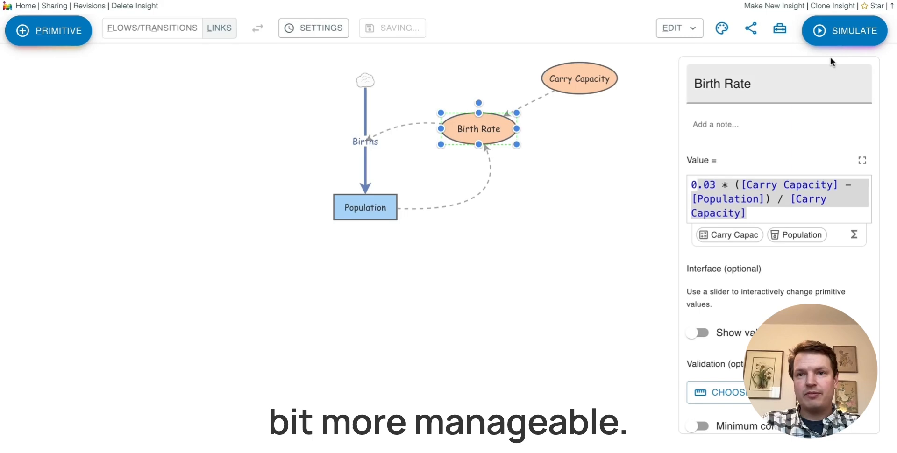
{"action": "left_click", "coordinate": [833, 42]}
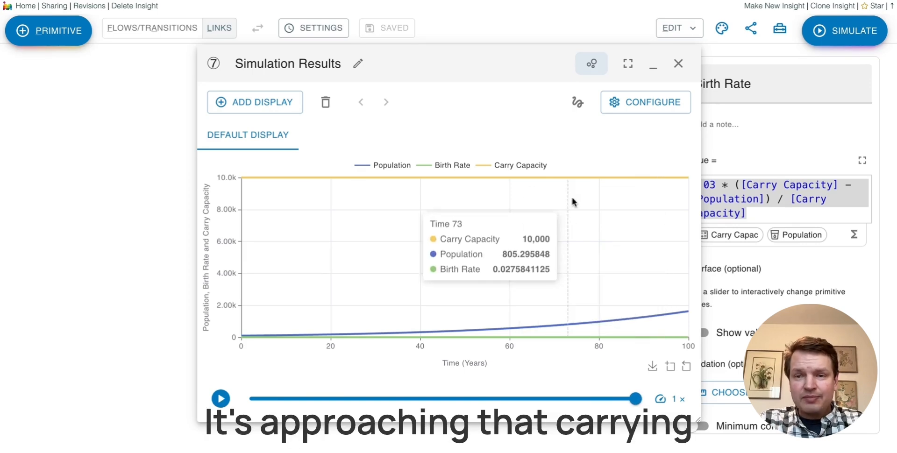
{"action": "left_click", "coordinate": [678, 63]}
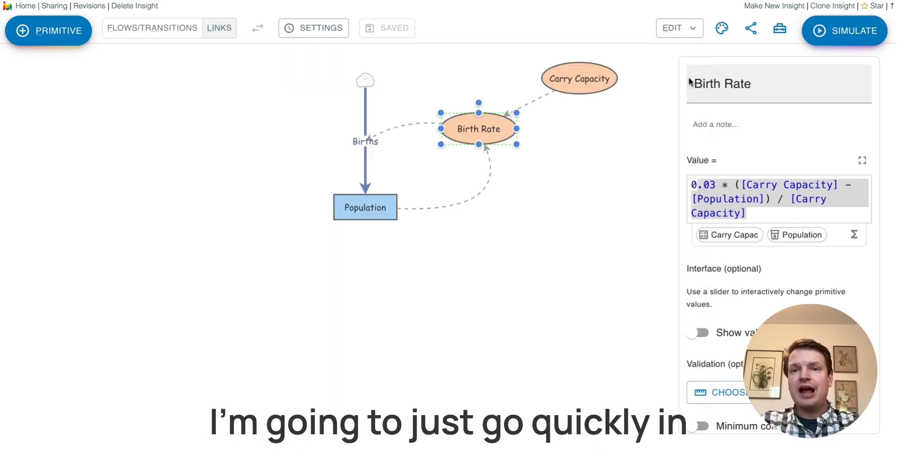
Set the base rate in the Birth Rate formula to 0.1.
{"action": "left_click", "coordinate": [717, 186]}
{"action": "key", "text": "BackSpace"}
{"action": "key", "text": "BackSpace"}
{"action": "type", "text": "1"}
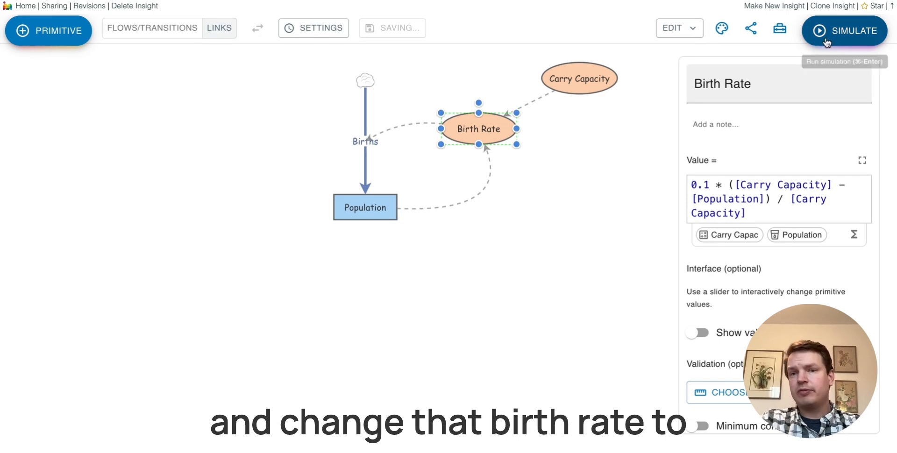
Run the simulation and remove Birth Rate from the results chart.
{"action": "left_click_drag", "start_coordinate": [711, 183], "coordinate": [691, 184]}
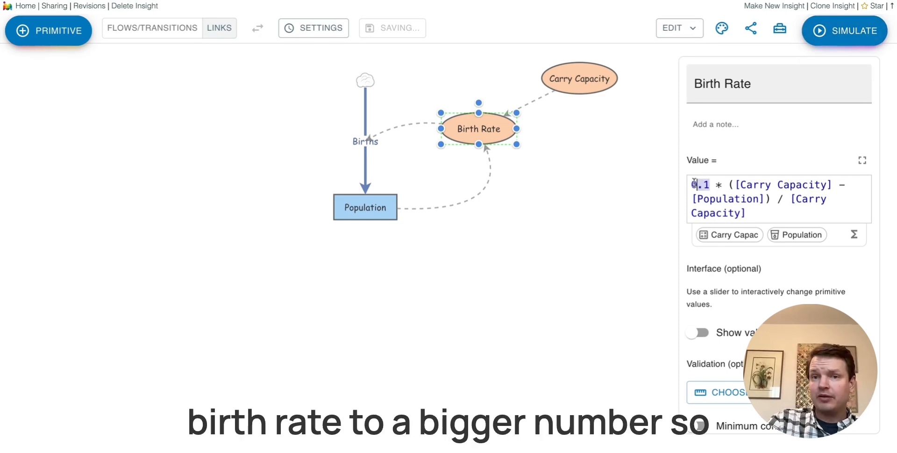
{"action": "left_click", "coordinate": [821, 30]}
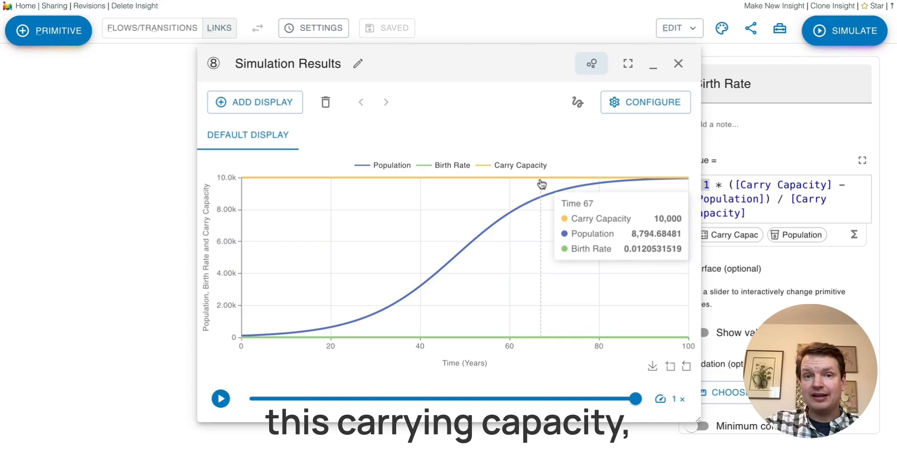
{"action": "left_click", "coordinate": [630, 110]}
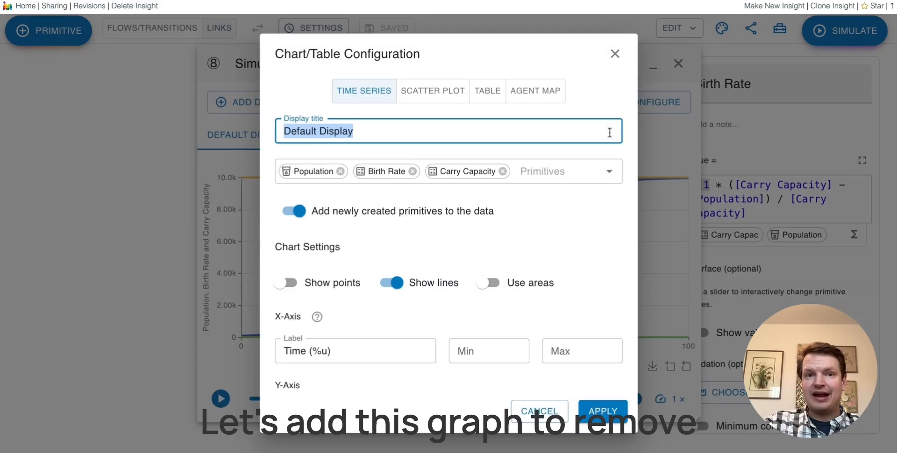
{"action": "left_click", "coordinate": [413, 172]}
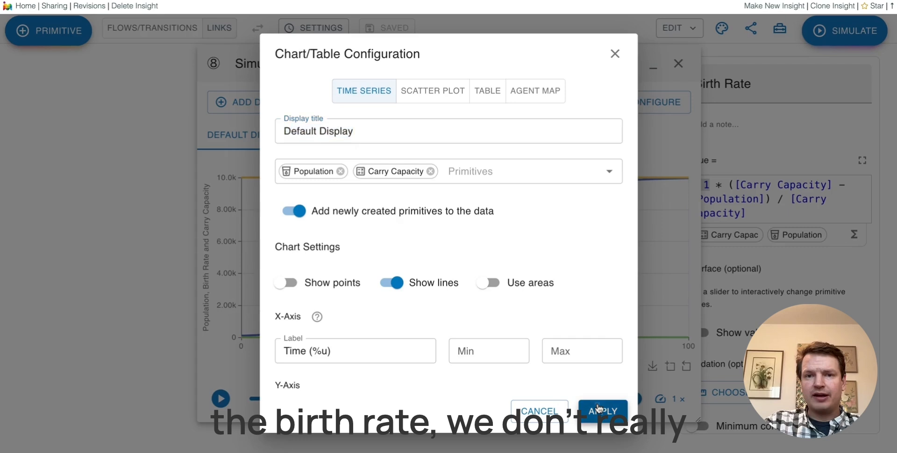
{"action": "left_click", "coordinate": [601, 411]}
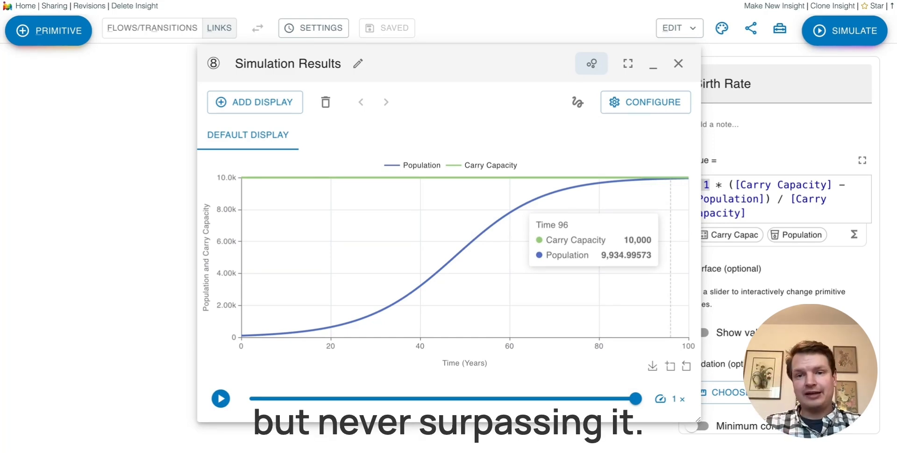
{"action": "left_click", "coordinate": [686, 67]}
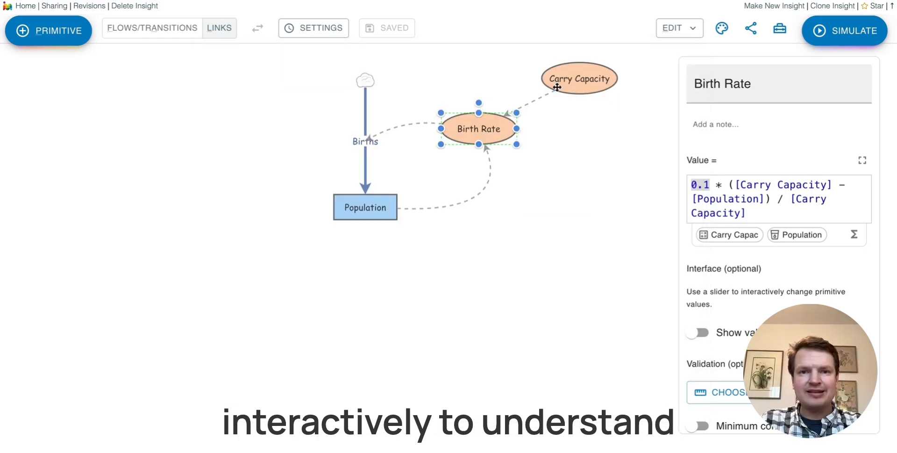
Add a variable named Base Birth Rate above Birth Rate and link it to Birth Rate.
{"action": "right_click", "coordinate": [435, 64]}
{"action": "left_click", "coordinate": [467, 104]}
{"action": "type", "text": "Base Brit"}
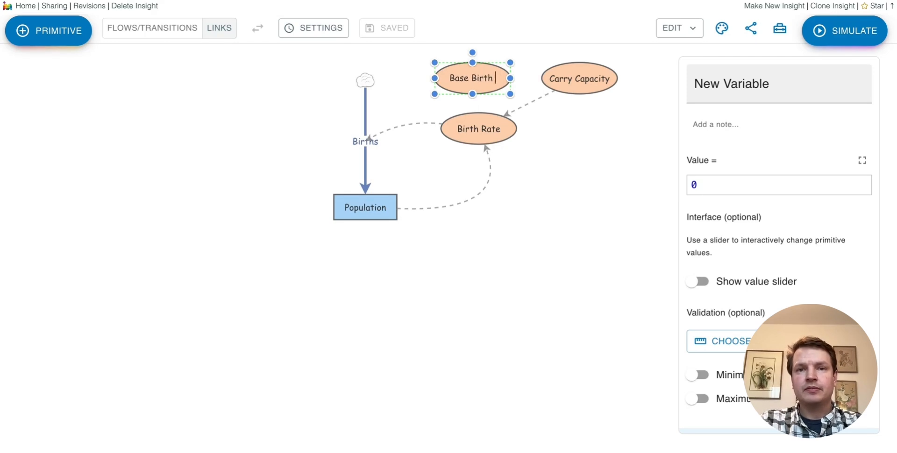
{"action": "type", "text": "e"}
{"action": "key", "text": "Return"}
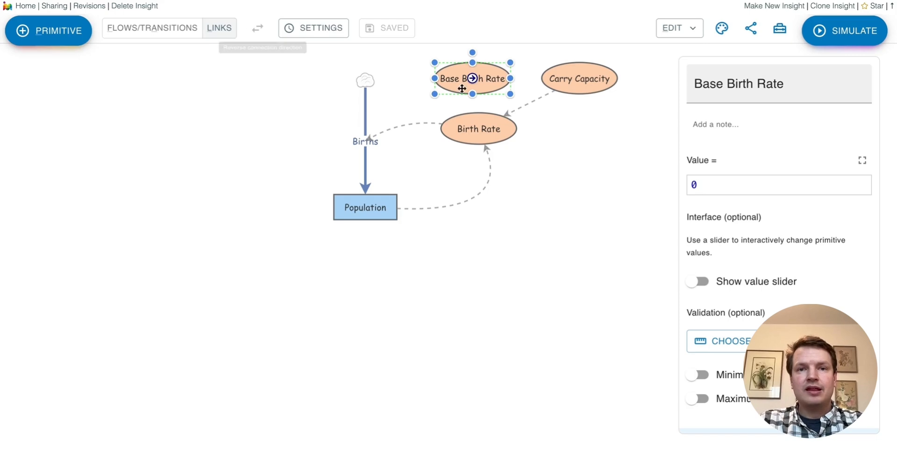
{"action": "left_click_drag", "start_coordinate": [476, 78], "coordinate": [479, 134]}
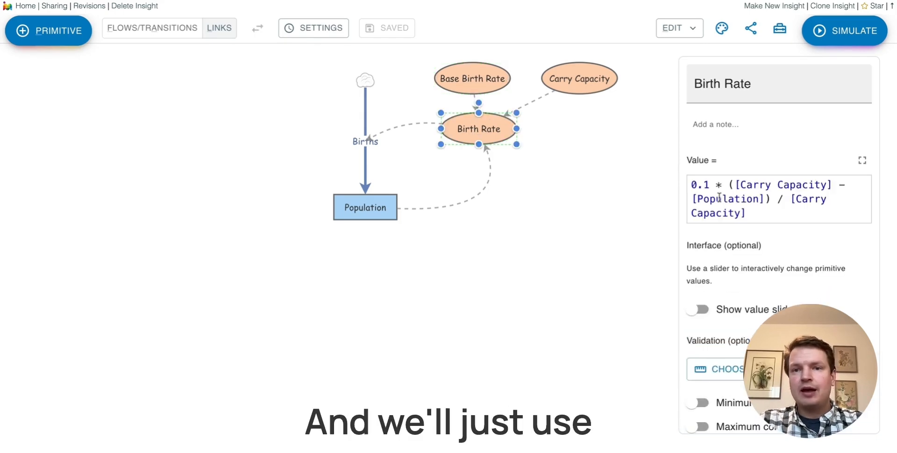
Set Base Birth Rate's value to 0.1 and replace the constant in the Birth Rate formula with [Base Birth Rate].
{"action": "left_click_drag", "start_coordinate": [711, 186], "coordinate": [668, 185]}
{"action": "left_click", "coordinate": [472, 77]}
{"action": "left_click", "coordinate": [490, 118]}
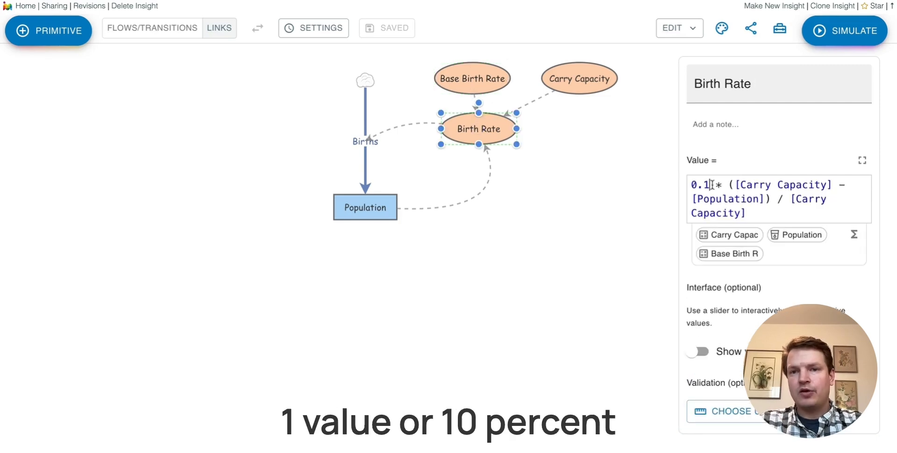
{"action": "key", "text": "BackSpace"}
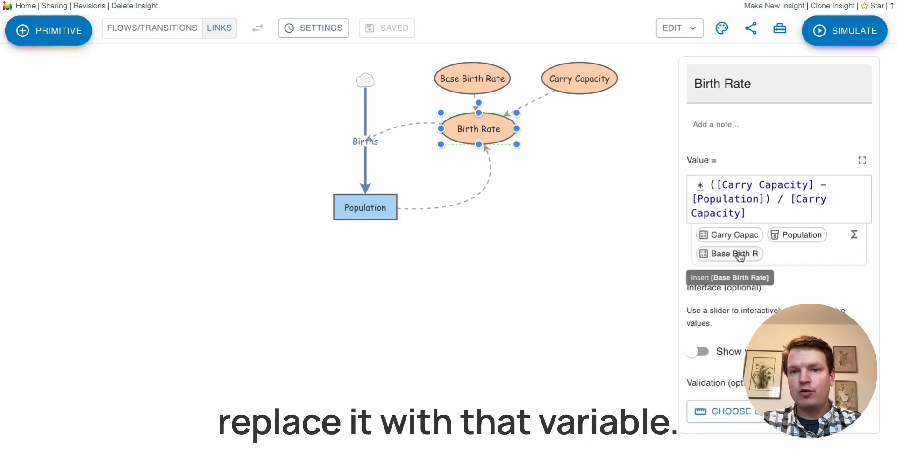
{"action": "left_click", "coordinate": [740, 254]}
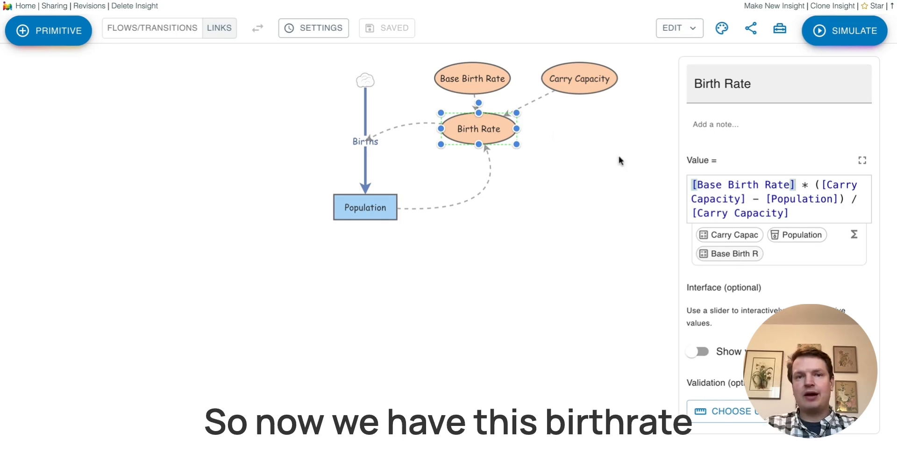
Shift Base Birth Rate slightly away from Carry Capacity and enable its value slider with a maximum of 0.2.
{"action": "left_click", "coordinate": [496, 72]}
{"action": "left_click_drag", "start_coordinate": [482, 71], "coordinate": [482, 71]}
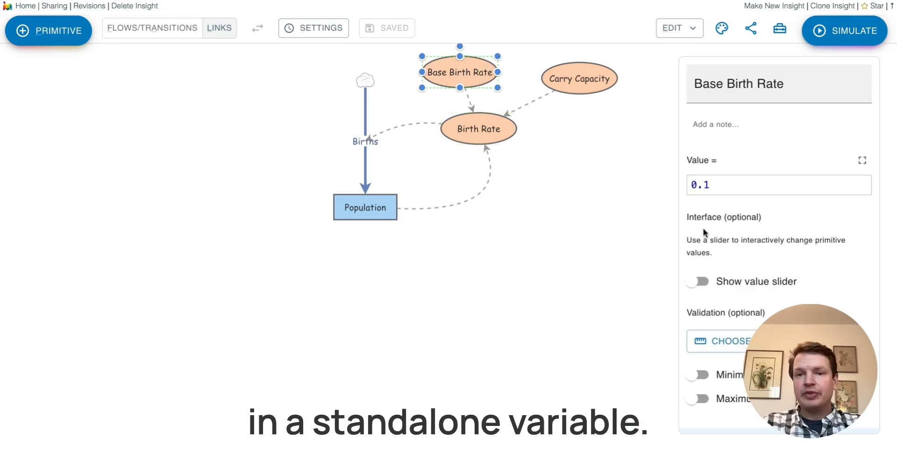
{"action": "left_click", "coordinate": [703, 282]}
{"action": "left_click", "coordinate": [840, 319]}
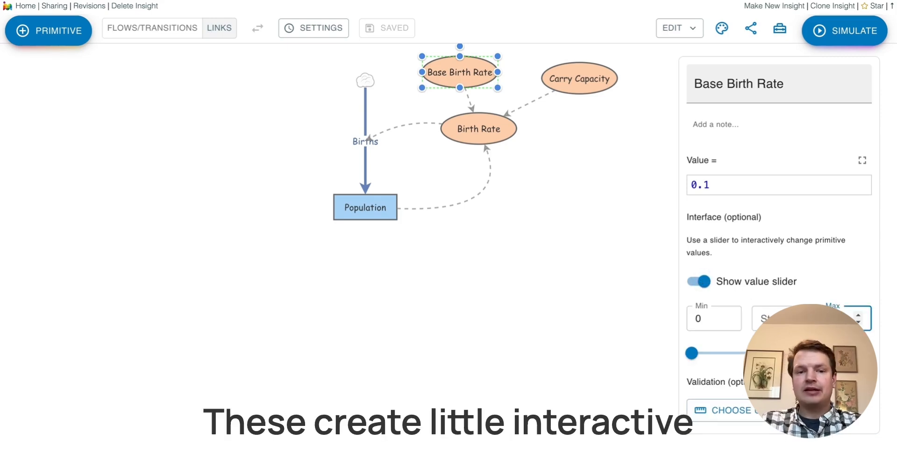
{"action": "type", "text": "0.2"}
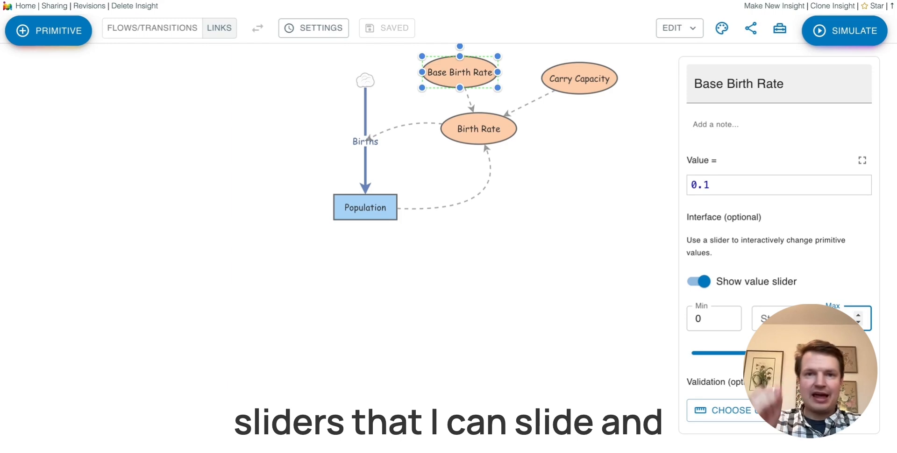
Enable a value slider for Carry Capacity with a maximum of 20000.
{"action": "left_click", "coordinate": [572, 80]}
{"action": "left_click", "coordinate": [746, 282]}
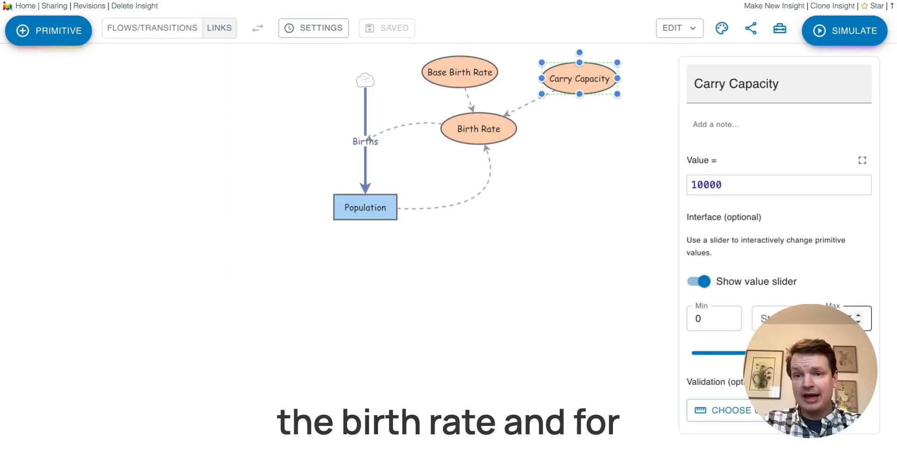
{"action": "left_click", "coordinate": [740, 220]}
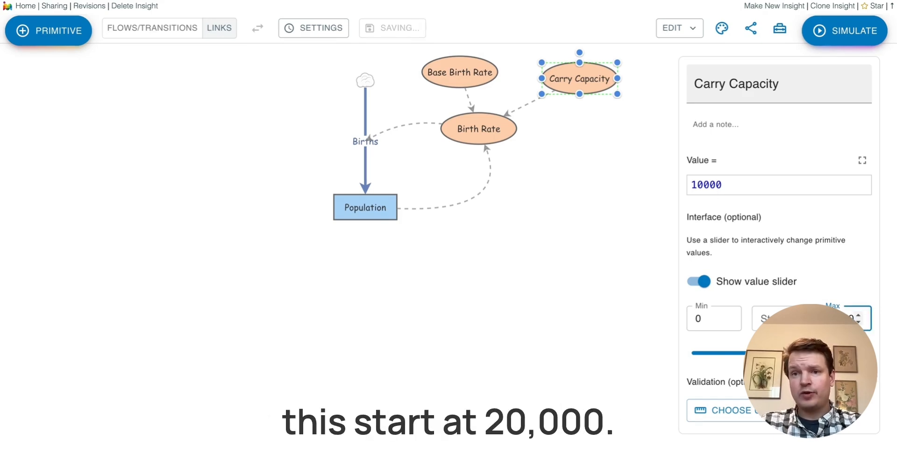
Simulate the model with linked sliders and remove Base Birth Rate from the results chart.
{"action": "left_click", "coordinate": [840, 44]}
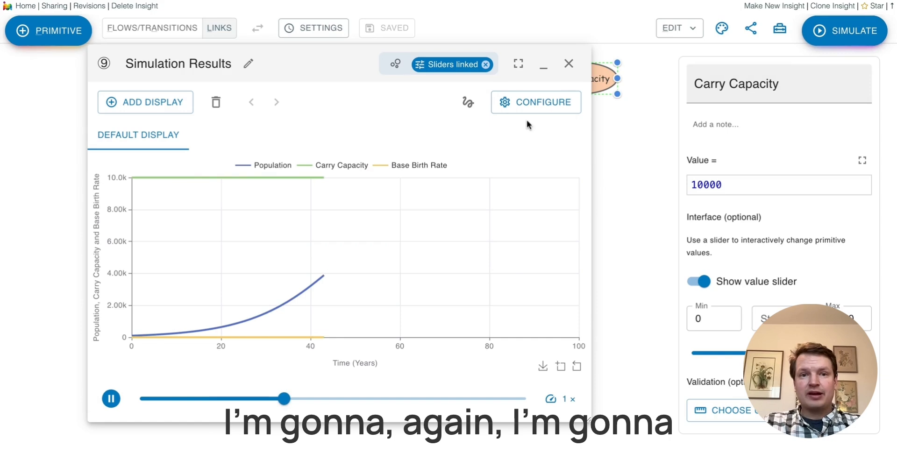
{"action": "left_click", "coordinate": [525, 106]}
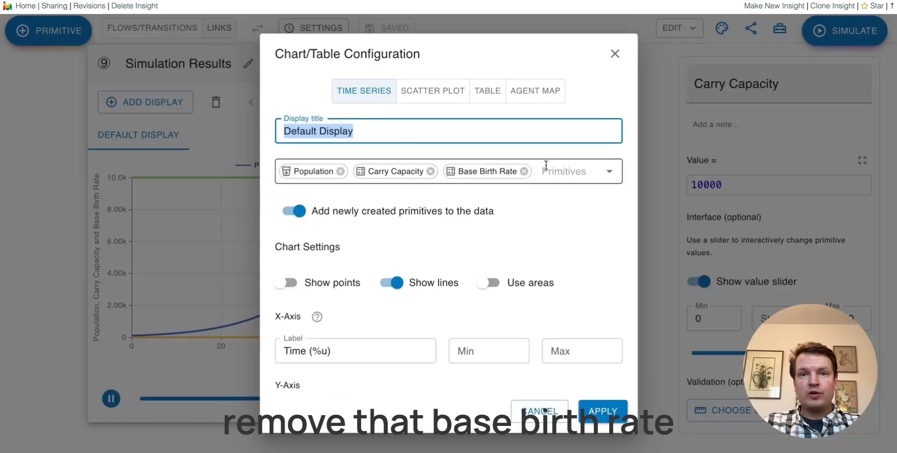
{"action": "left_click", "coordinate": [524, 171]}
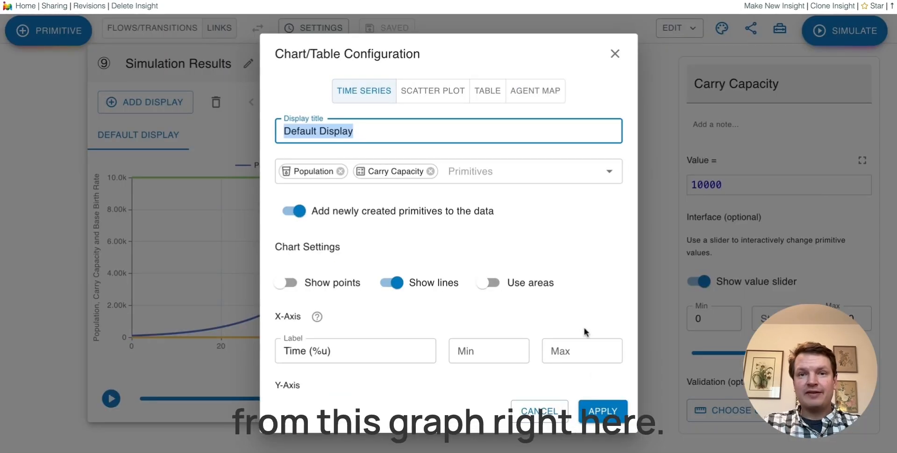
{"action": "left_click", "coordinate": [600, 411]}
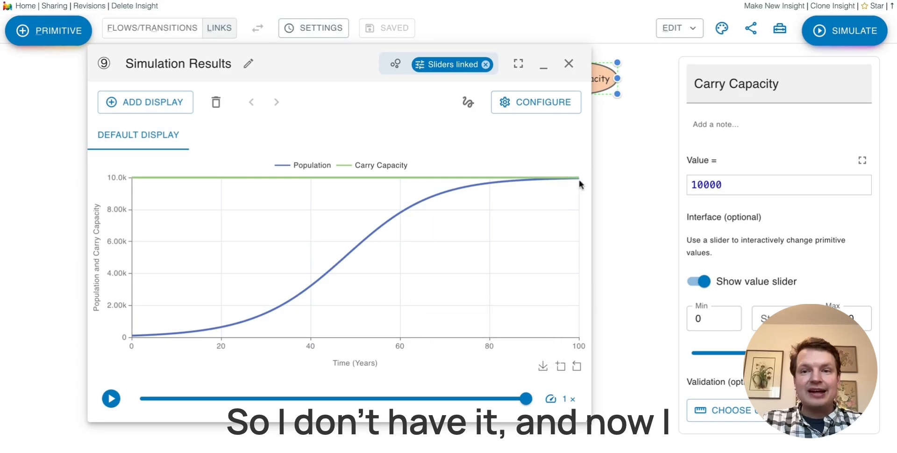
Display the model's sliders and vary Carry Capacity through 12,800 and 15,400 to 9600 to compare the population curves.
{"action": "left_click", "coordinate": [628, 186]}
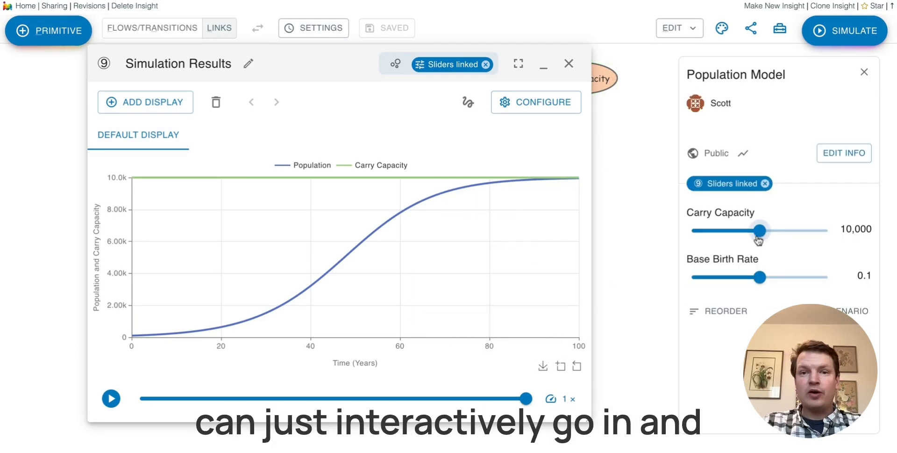
{"action": "left_click_drag", "start_coordinate": [760, 239], "coordinate": [781, 239]}
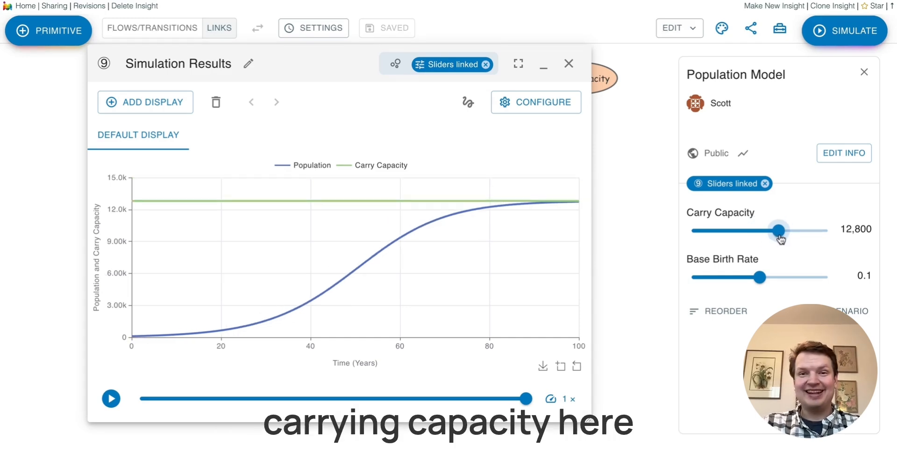
{"action": "left_click_drag", "start_coordinate": [778, 230], "coordinate": [797, 231]}
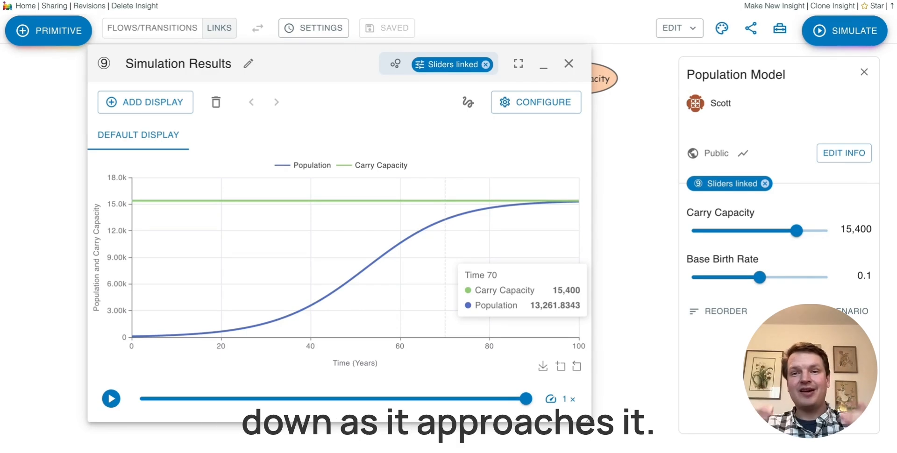
{"action": "mouse_move", "coordinate": [762, 229]}
{"action": "left_mouse_down"}
{"action": "mouse_move", "coordinate": [719, 233]}
{"action": "mouse_move", "coordinate": [816, 230]}
{"action": "mouse_move", "coordinate": [757, 232]}
{"action": "left_mouse_up"}
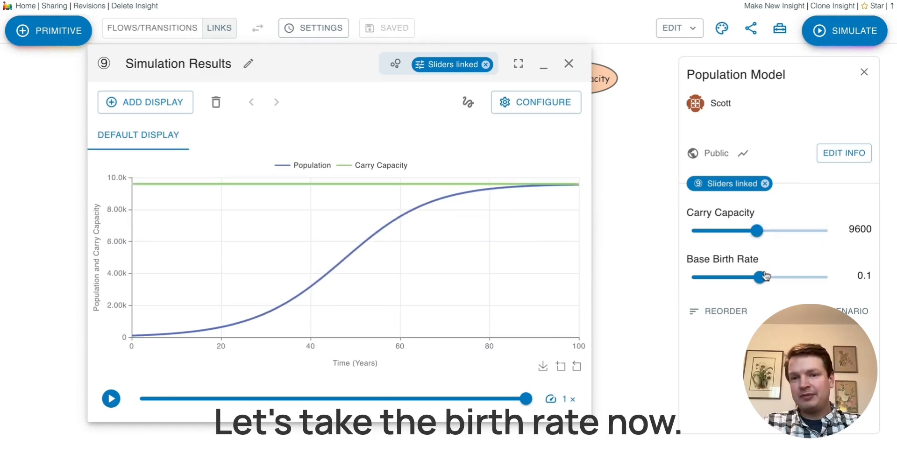
Vary Base Birth Rate through 0.024 and 0.174 to 0.2 to compare how fast the population grows.
{"action": "left_click", "coordinate": [709, 278]}
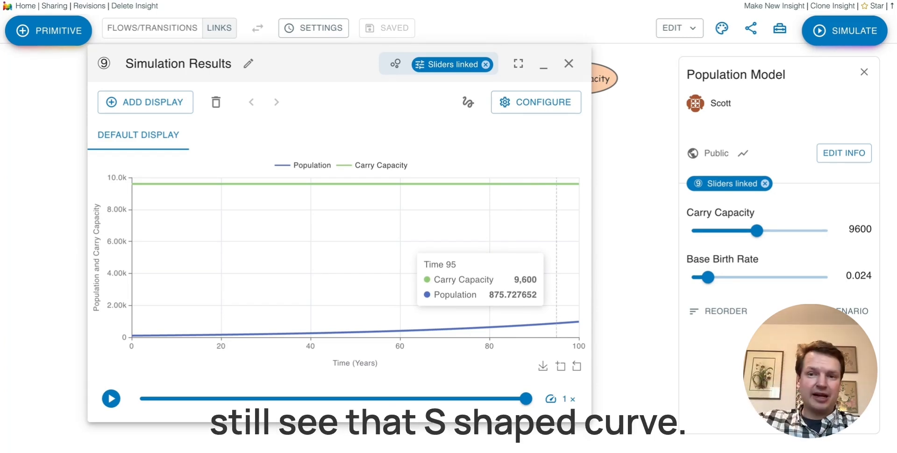
{"action": "left_click", "coordinate": [811, 280]}
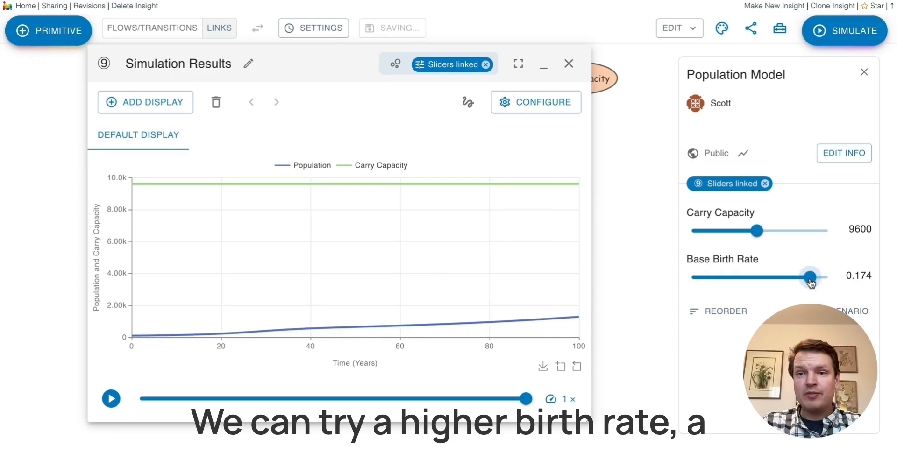
{"action": "left_click_drag", "start_coordinate": [811, 280], "coordinate": [828, 278]}
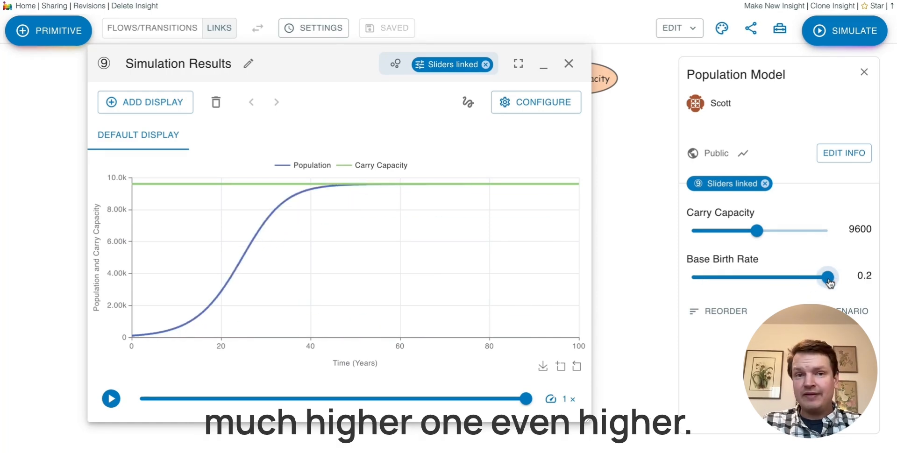